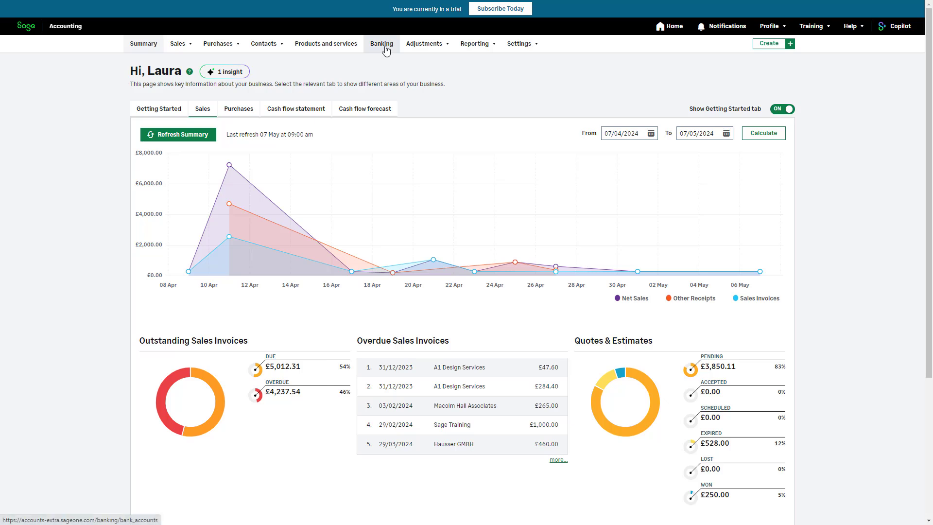
- Start a new supplier payment from Banking and choose Concept Stationery Supplies (CON001) as the supplier
click(384, 47)
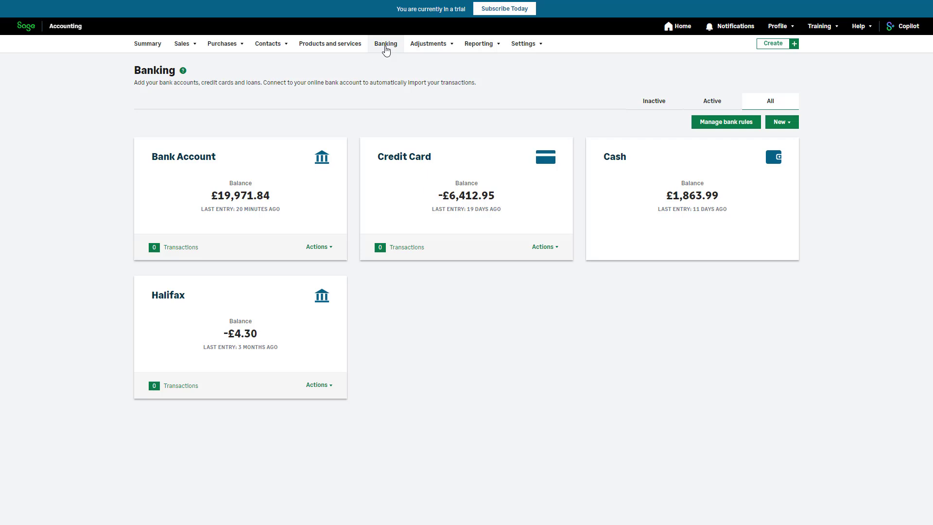
click(789, 125)
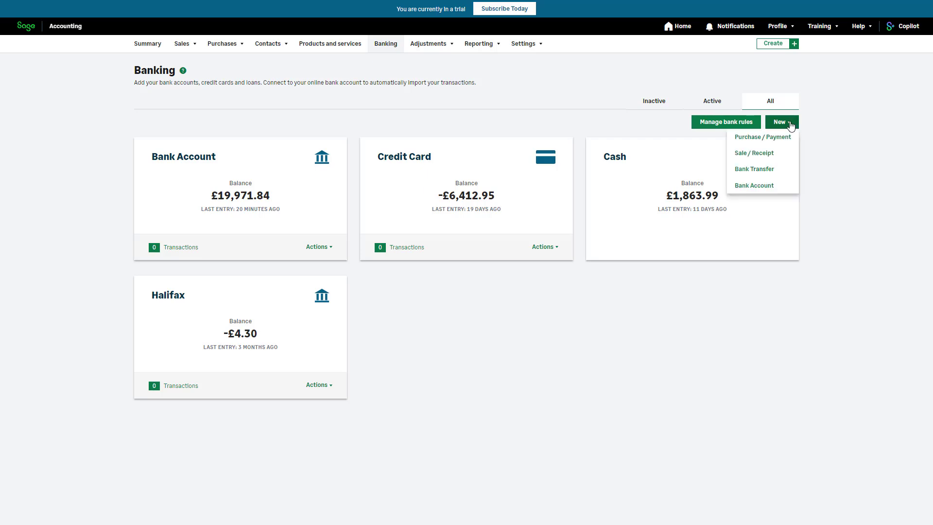
click(789, 137)
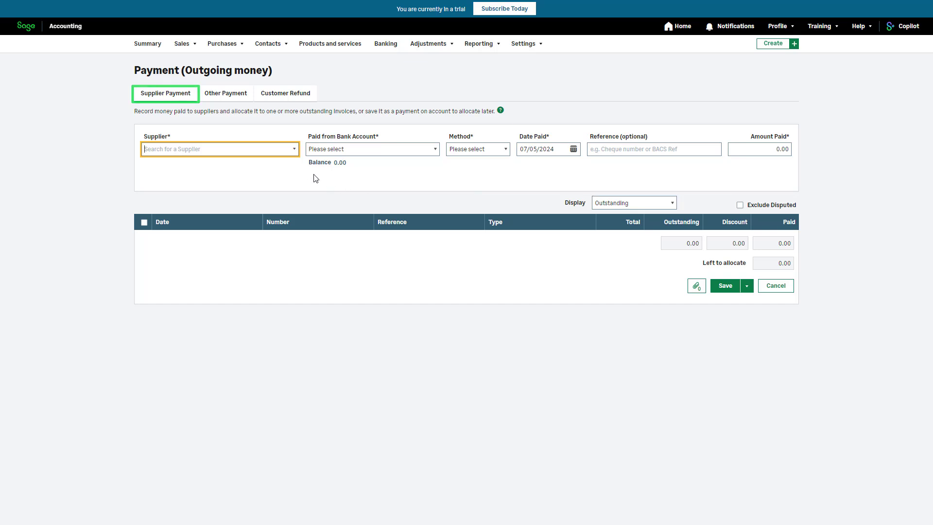
click(295, 154)
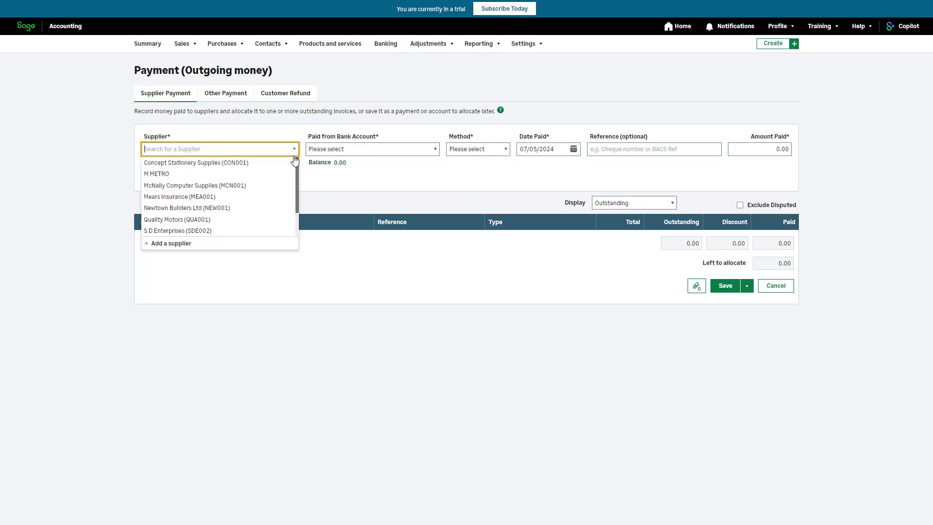
click(292, 163)
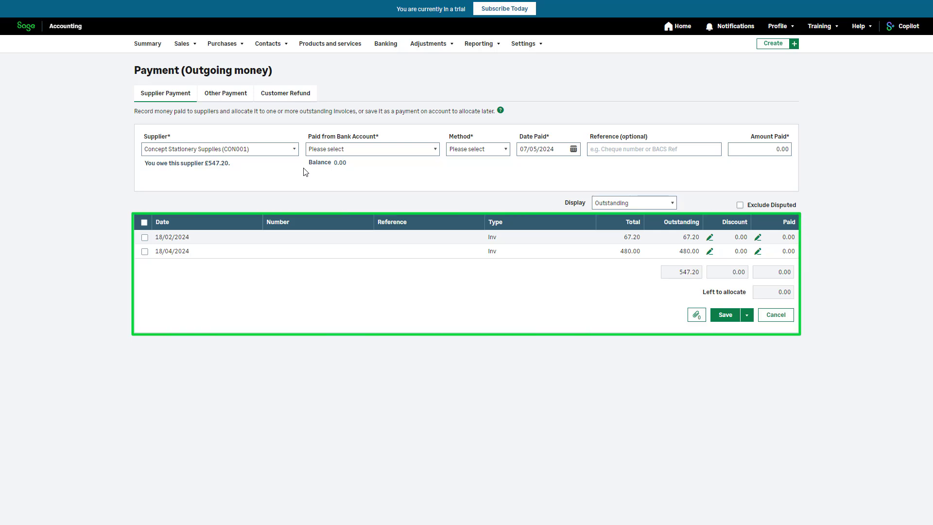
- Set the payment to come from 1200 - Bank Account by Credit/Debit Card, with 07/05/2024 as the date paid
click(434, 150)
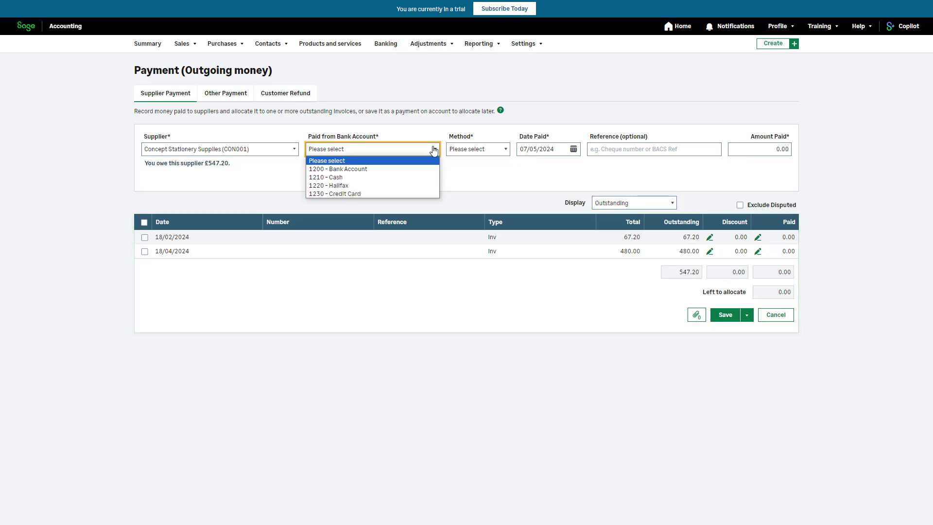
click(433, 172)
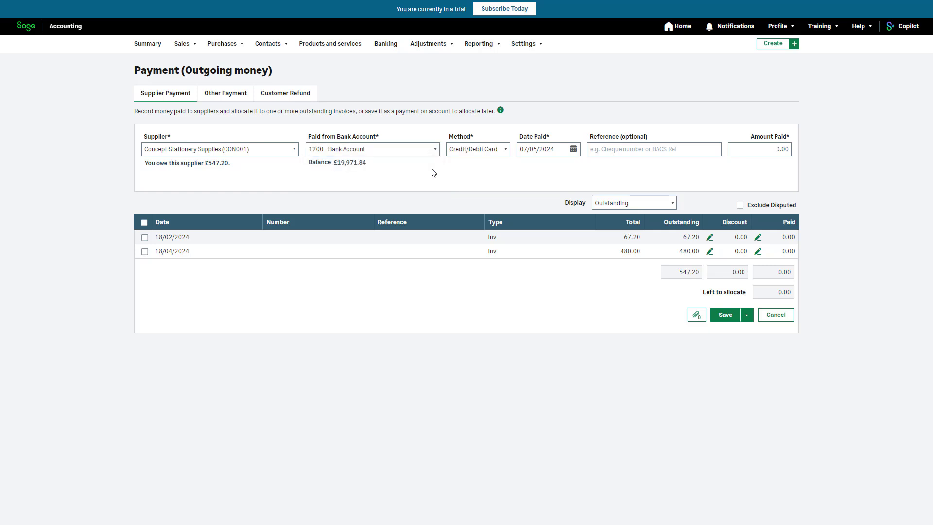
click(505, 151)
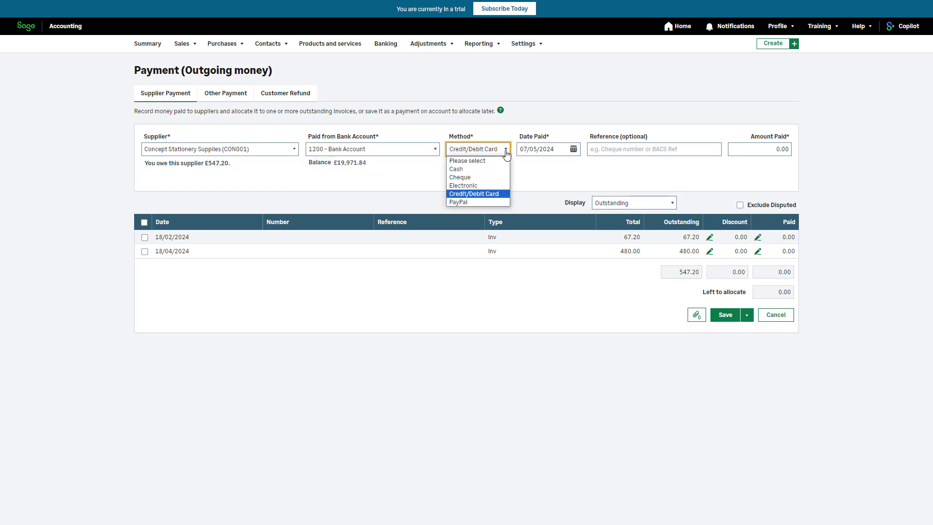
click(505, 154)
click(575, 152)
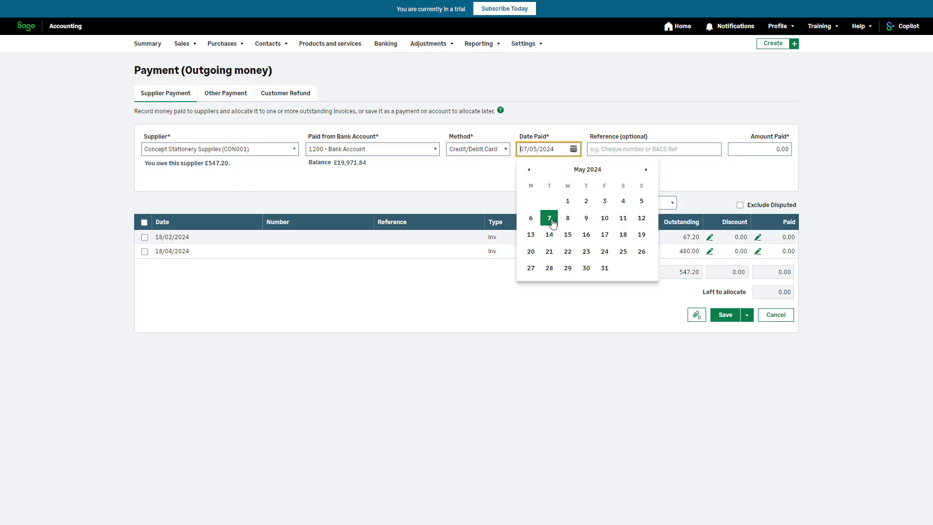
click(550, 219)
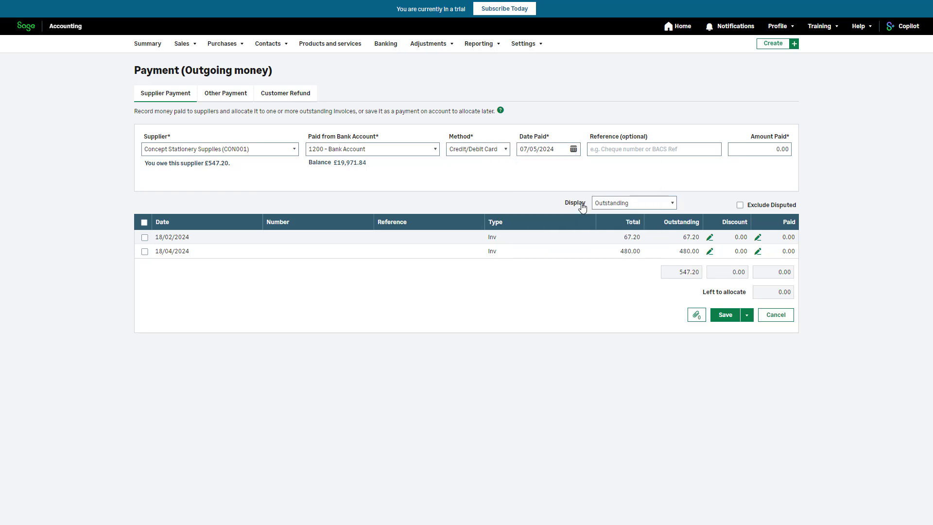
- Enter 500 as the amount paid and allocate it to the 18/02/2024 and 18/04/2024 invoices
click(619, 149)
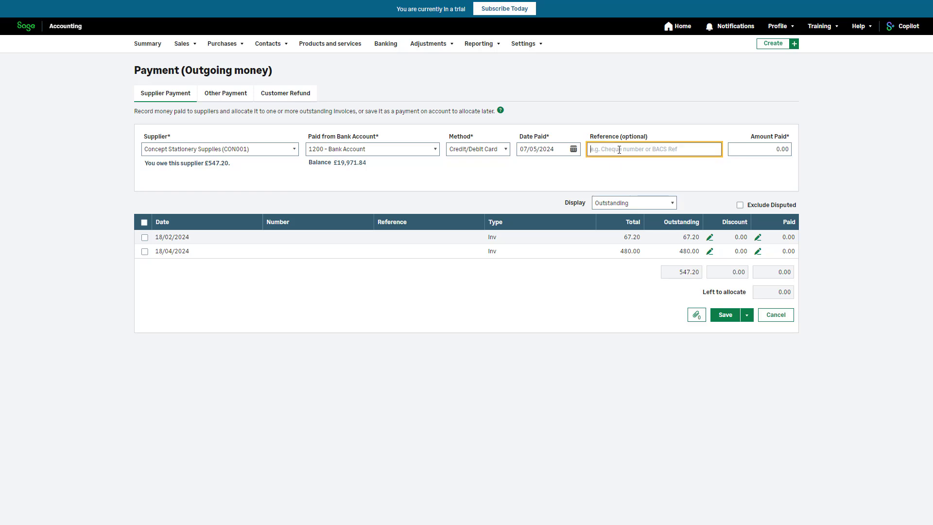
click(747, 151)
text(500)
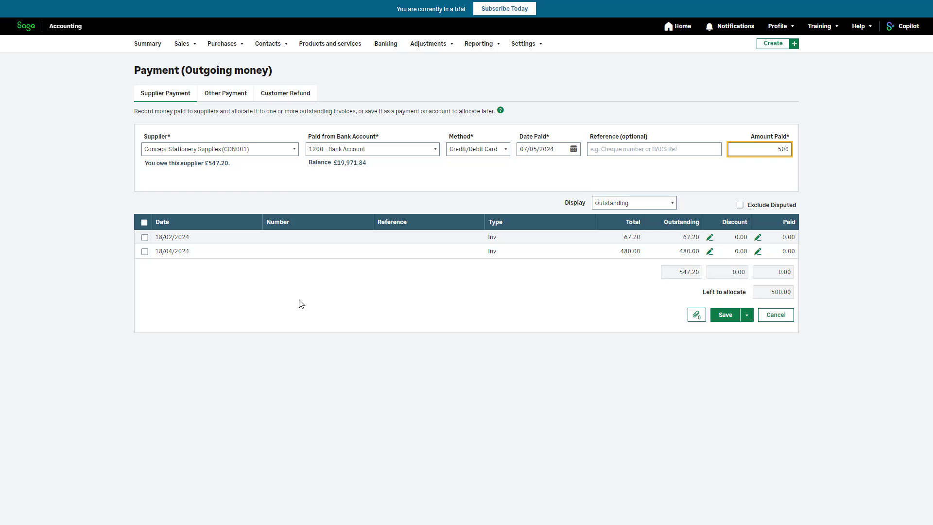
click(145, 239)
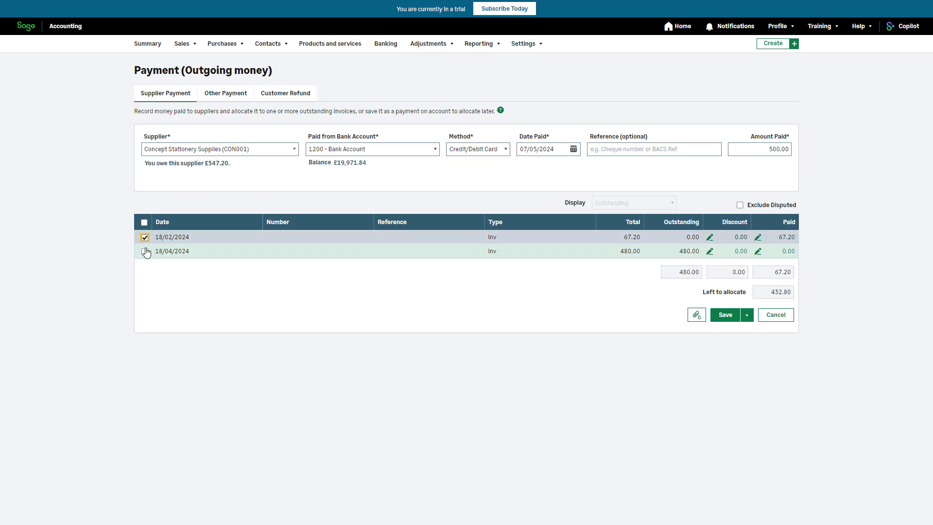
click(145, 252)
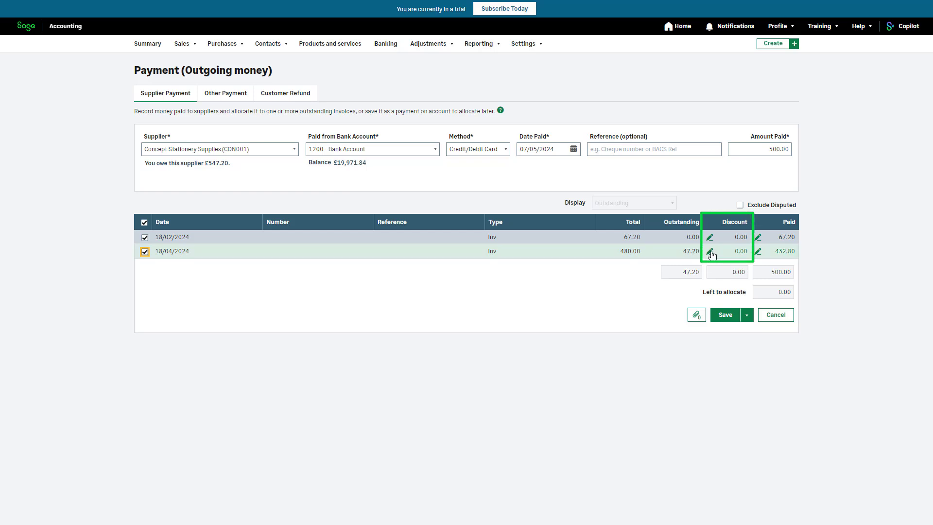
- Part pay the 18/04/2024 invoice with an amount of 400.00 and a discount of 50.00
click(758, 252)
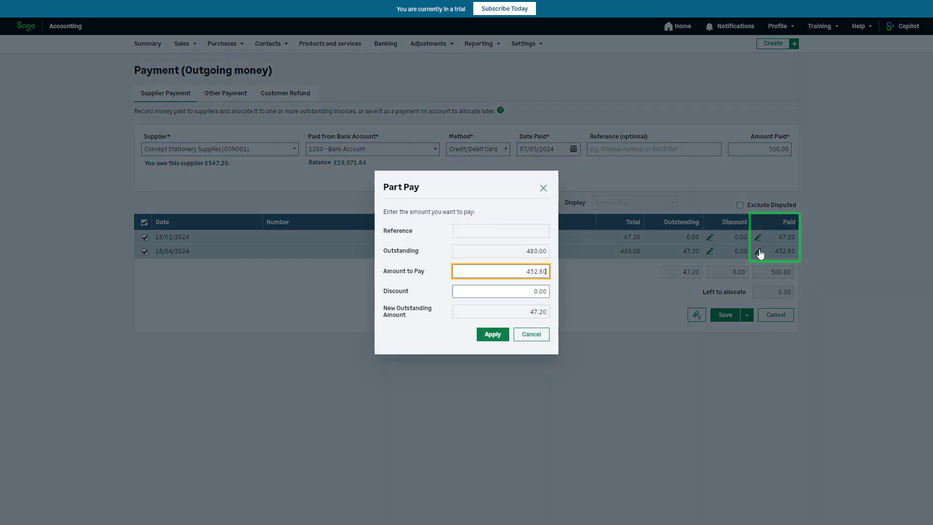
drag(526, 271, 558, 272)
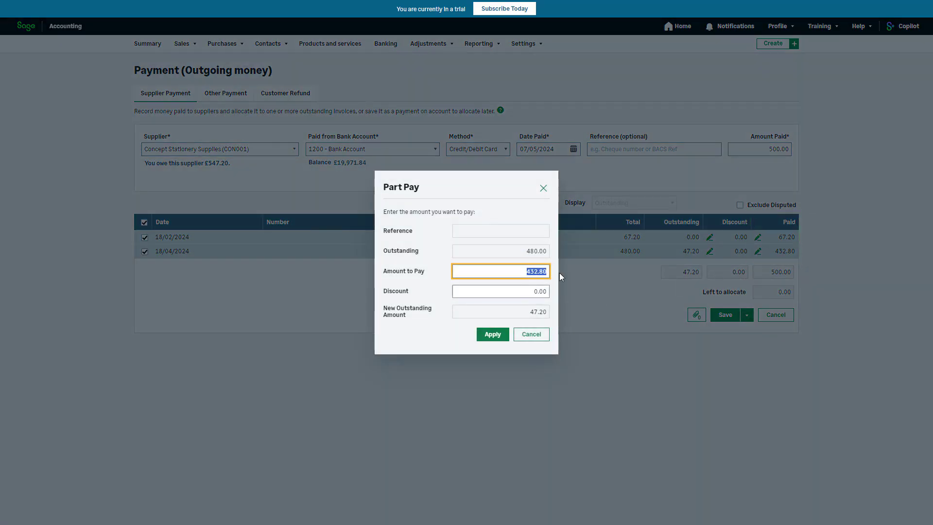
text(400)
click(524, 291)
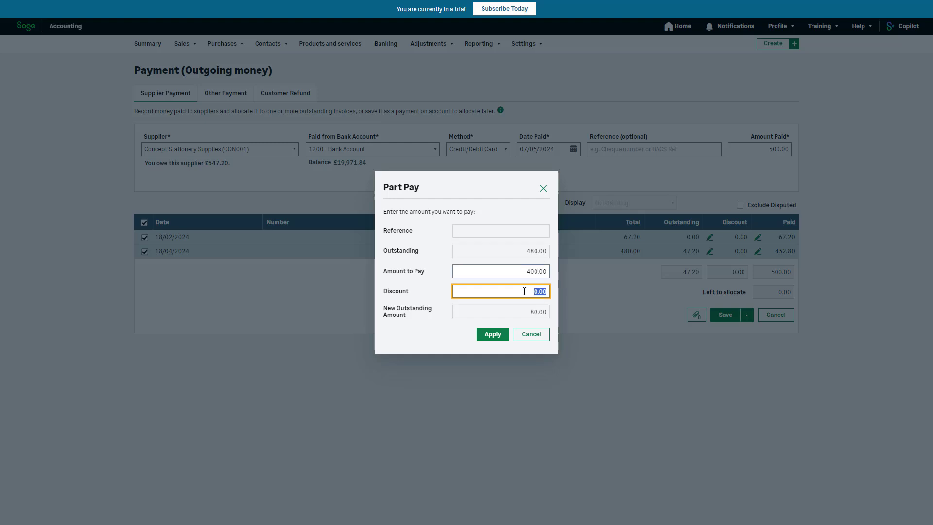
text(50)
click(503, 320)
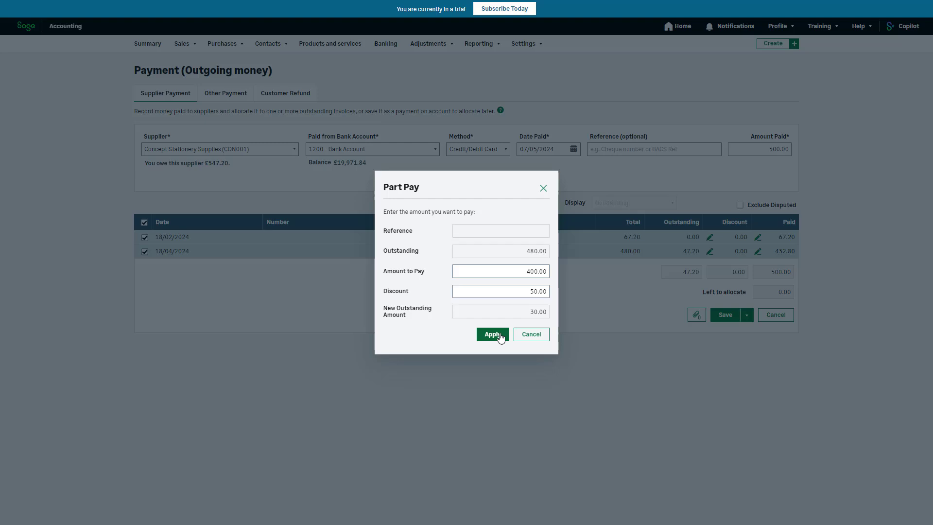
click(492, 334)
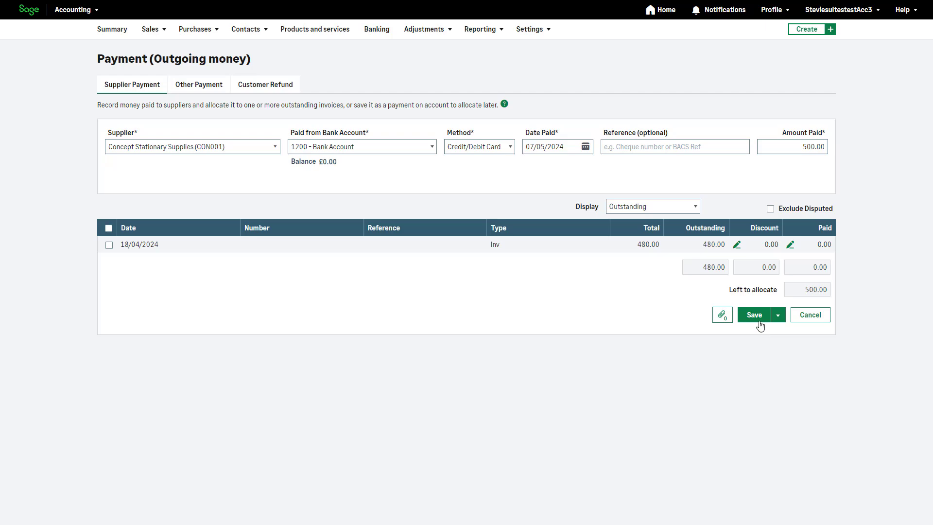
- Start saving the unallocated 500.00 payment and select the Standard 20.00% VAT rate for the payment on account
click(758, 317)
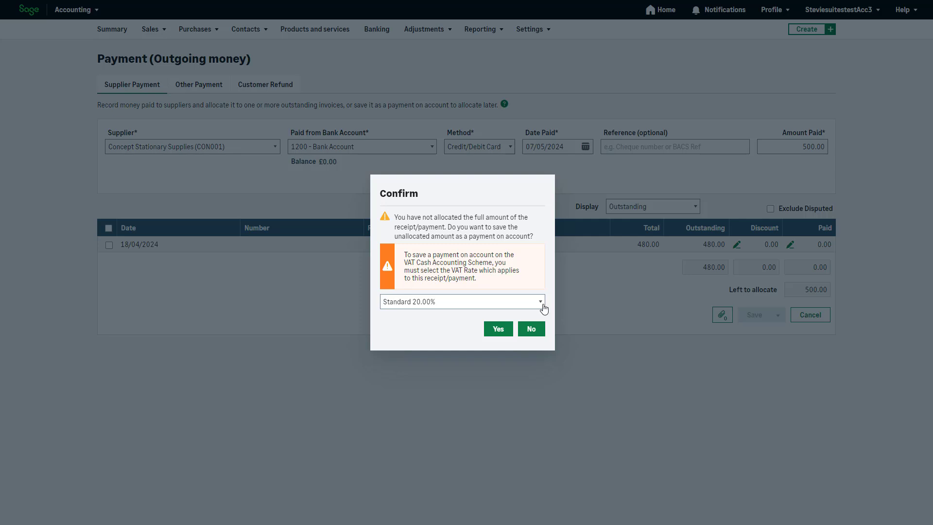
click(541, 304)
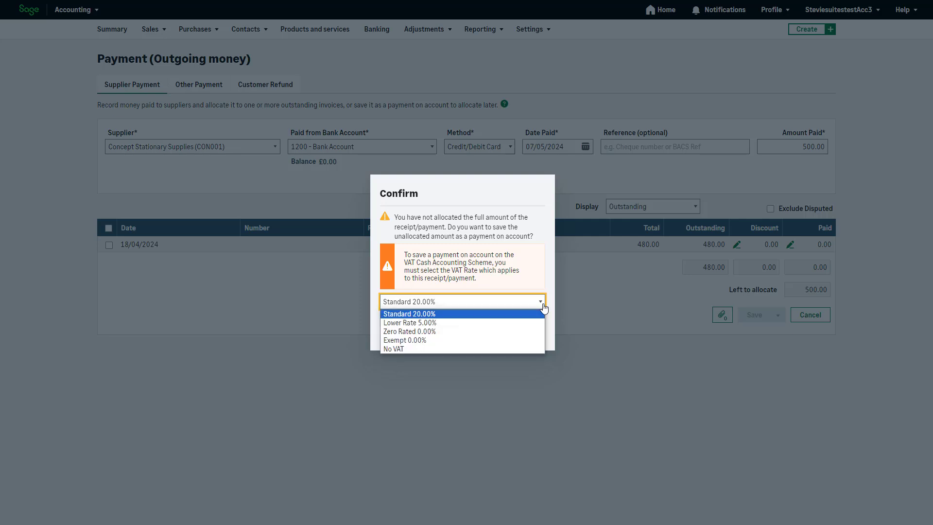
click(533, 315)
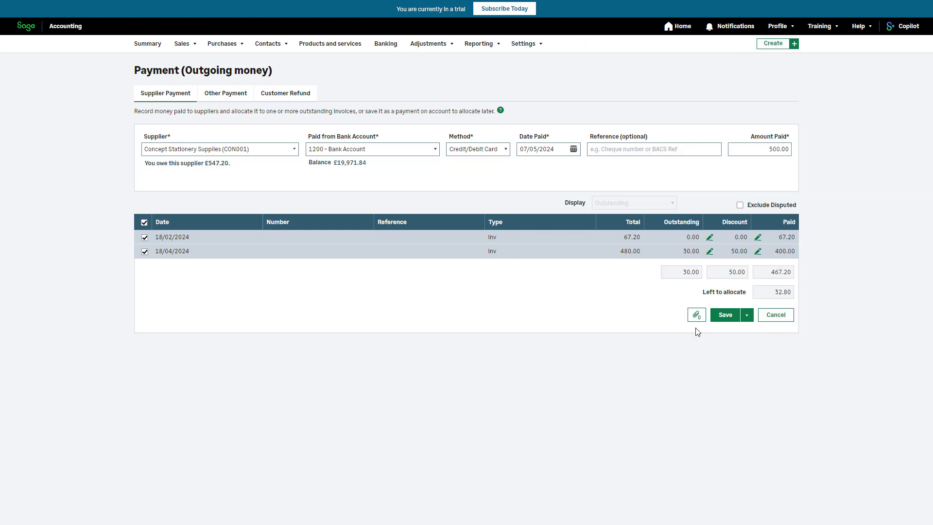
- Attach the Concept Stationary Invoice Word document to the supplier payment
click(696, 316)
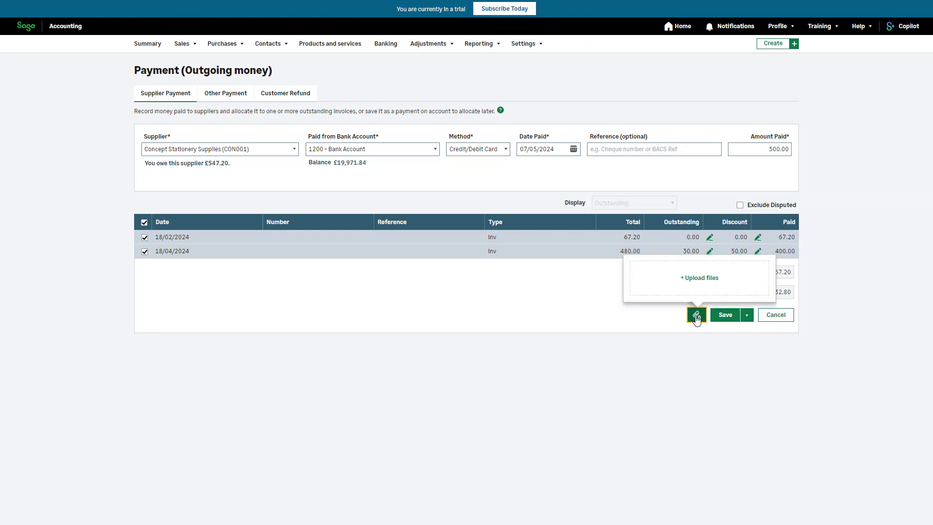
click(694, 279)
click(143, 71)
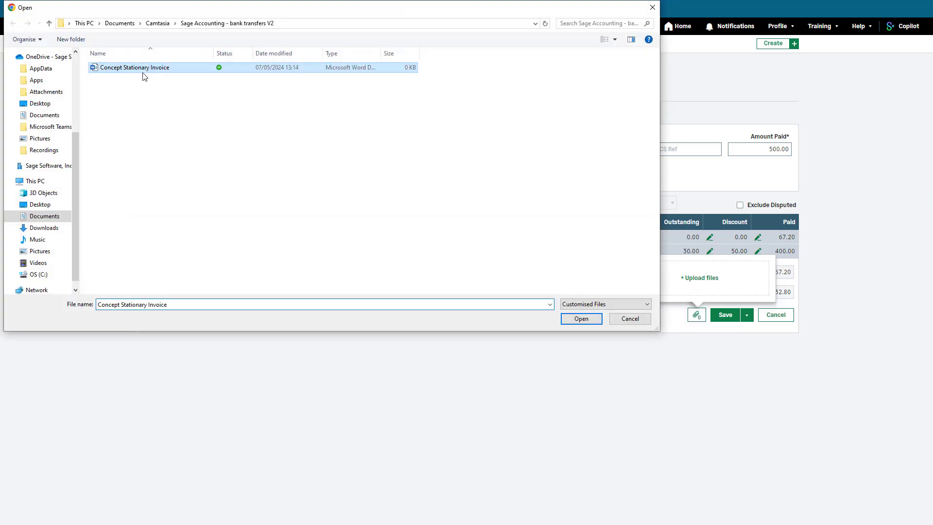
click(586, 318)
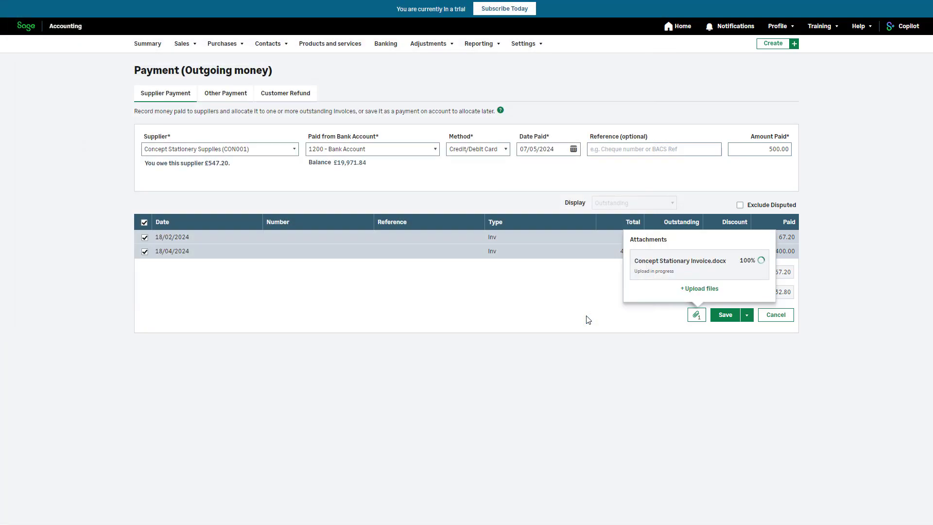
click(732, 356)
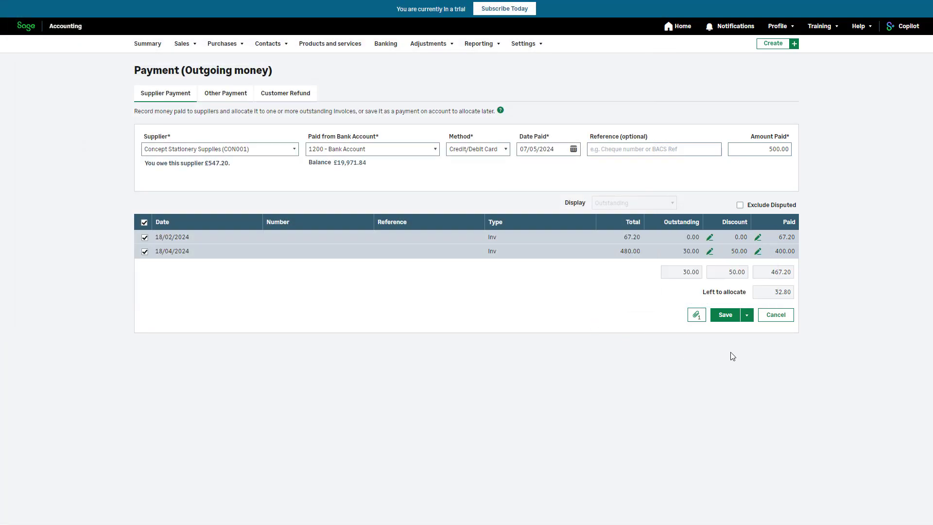
- Save the supplier payment, keeping the unallocated amount as a payment on account
click(746, 322)
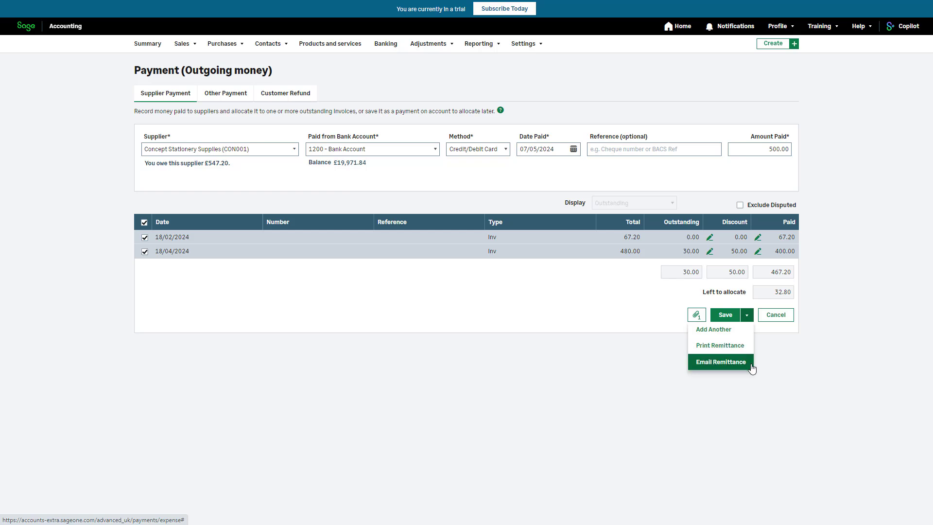
click(727, 315)
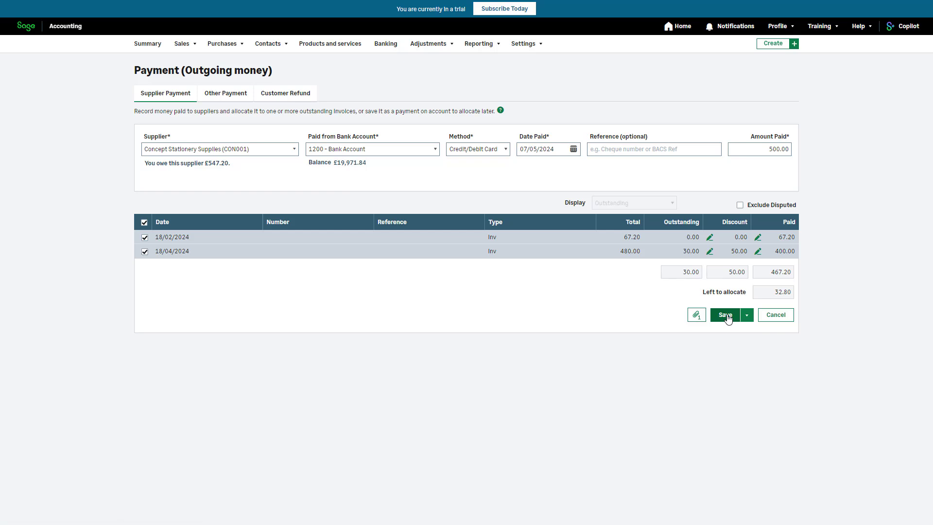
click(726, 316)
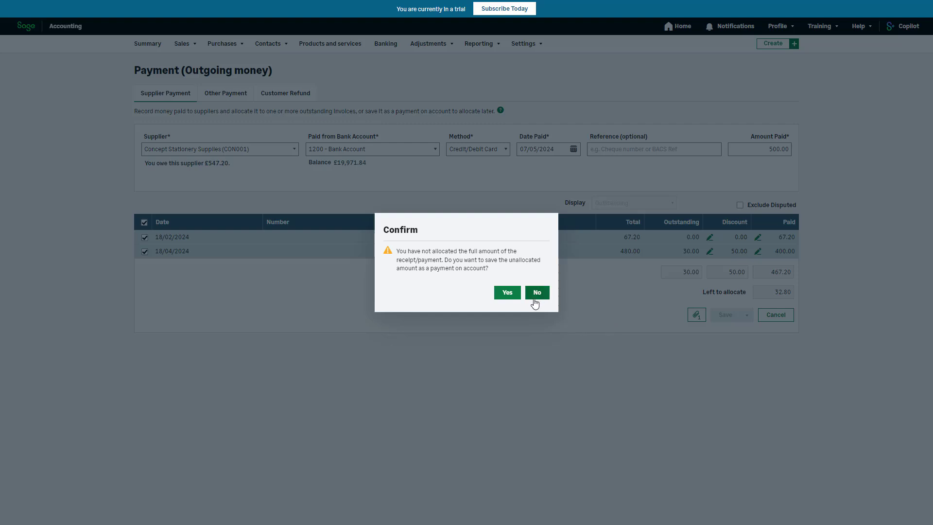
click(503, 294)
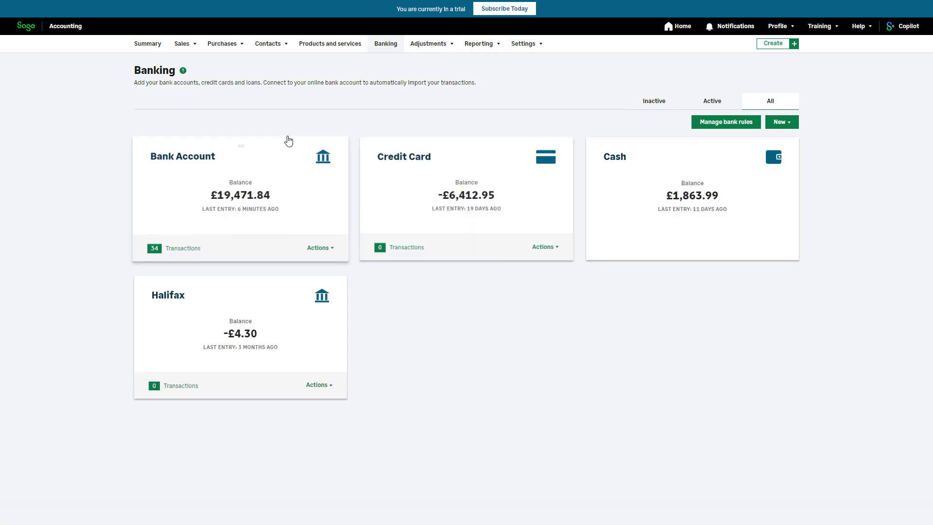
- Open the 18/04/2024 Concept Stationery Supplies purchase invoice and record a £30.00 payment dated 07/05/2024 against it
mouse_move(243, 51)
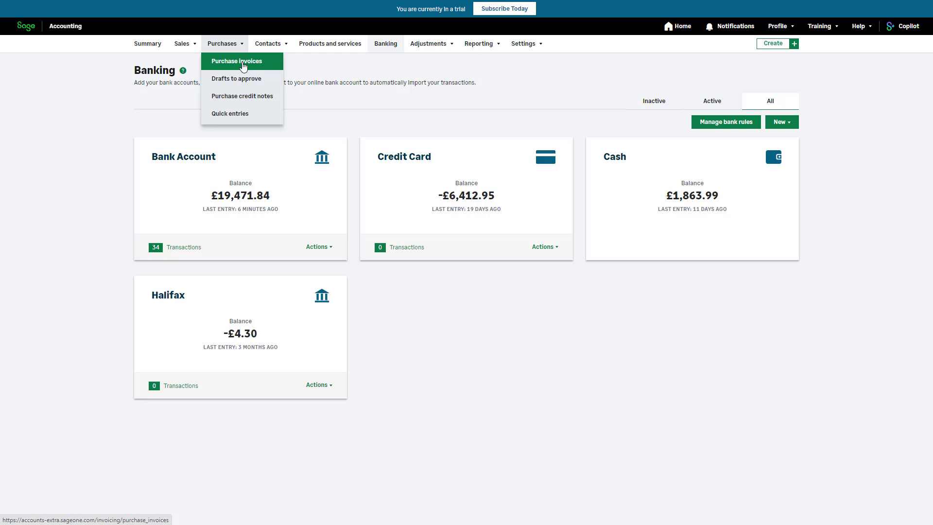
click(243, 65)
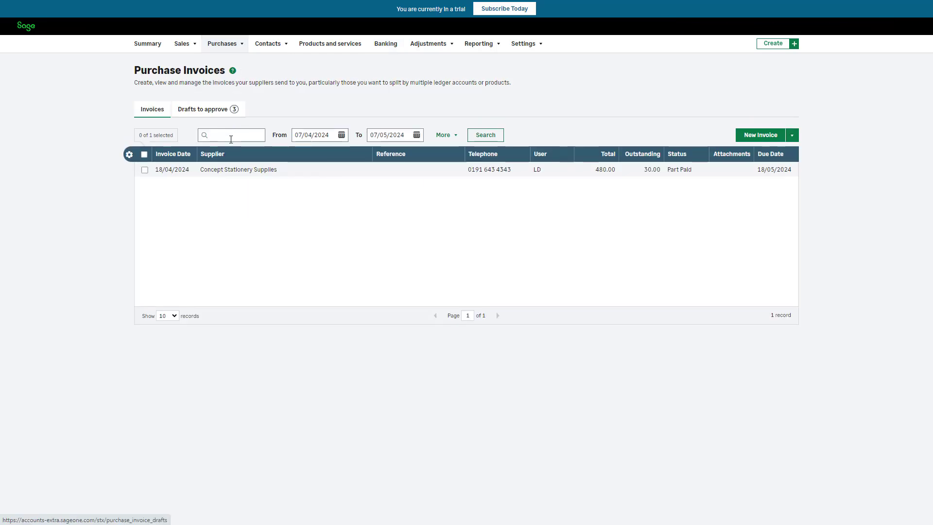
click(235, 175)
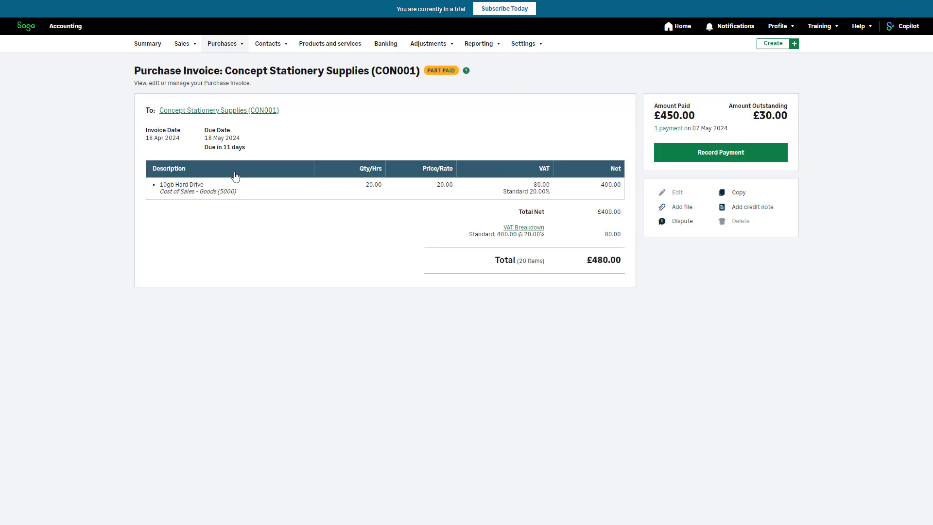
click(677, 154)
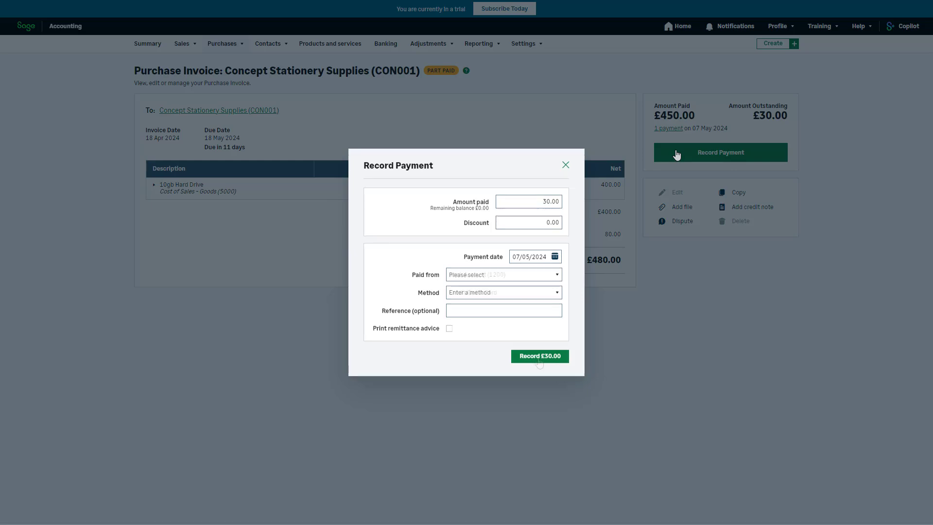
click(539, 356)
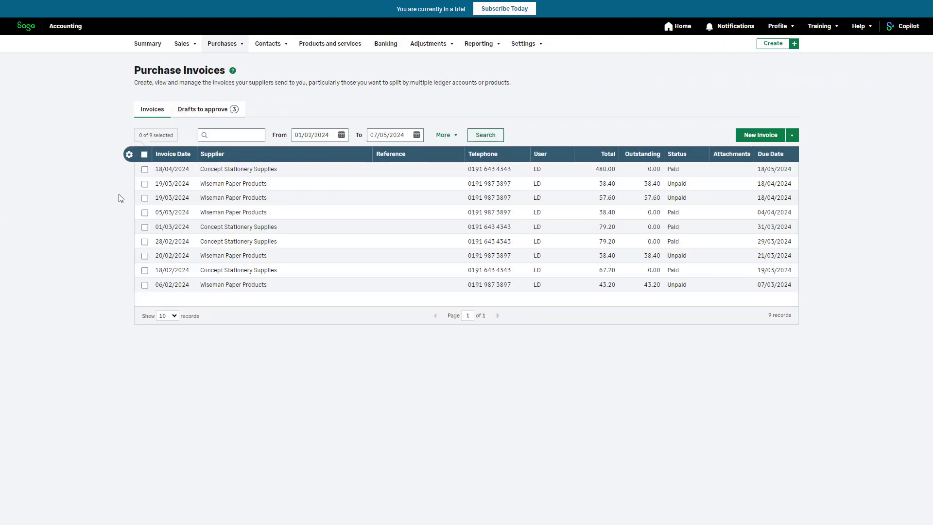
- Pay the two unpaid 19/03/2024 Wiseman Paper Products invoices together from 1200 - Bank Account by Credit/Debit Card and save the payment
click(144, 198)
click(145, 184)
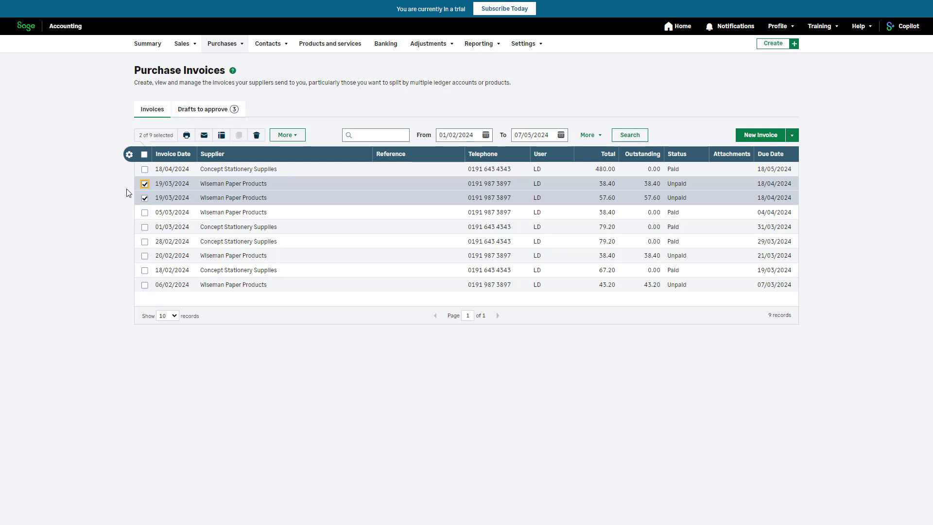
click(291, 135)
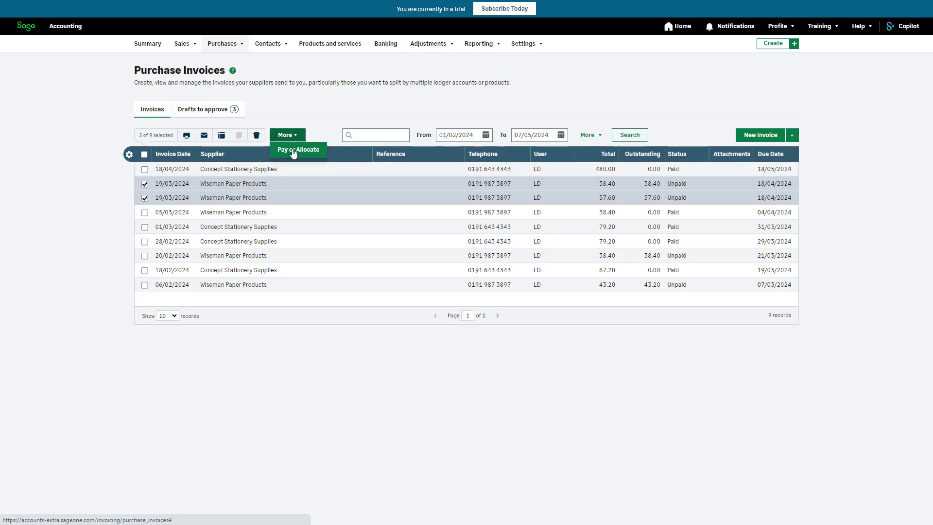
click(293, 151)
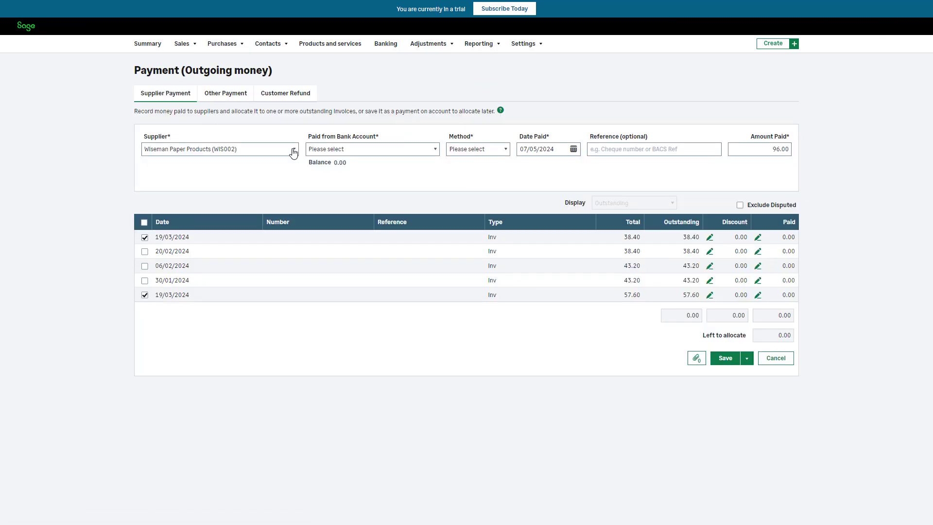
click(412, 148)
click(420, 167)
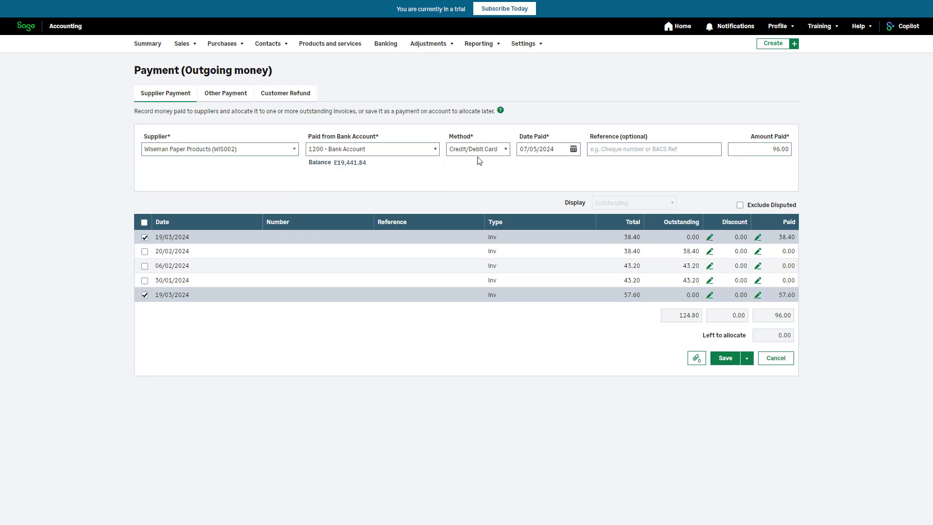
click(724, 358)
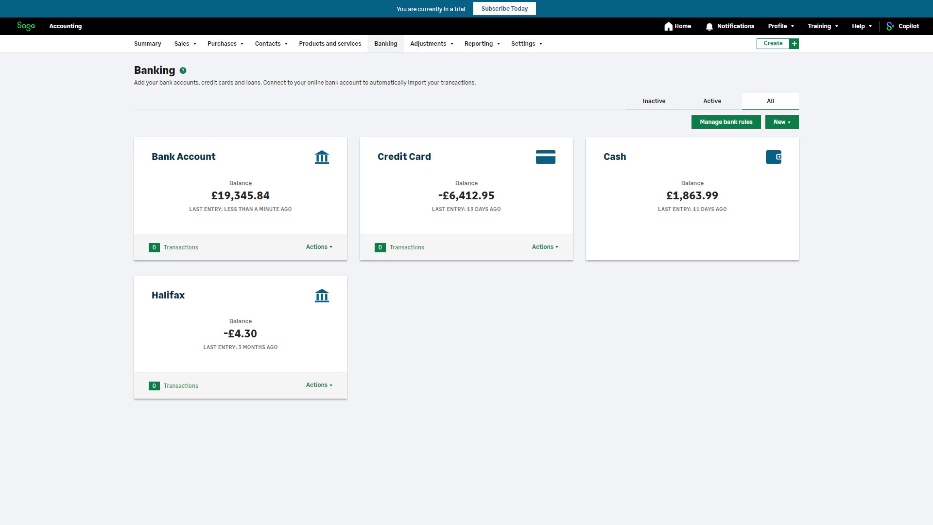
- Record a 200.00 supplier payment to Concept Stationery Supplies from 1200 - Bank Account and save it unallocated as a payment on account
click(795, 124)
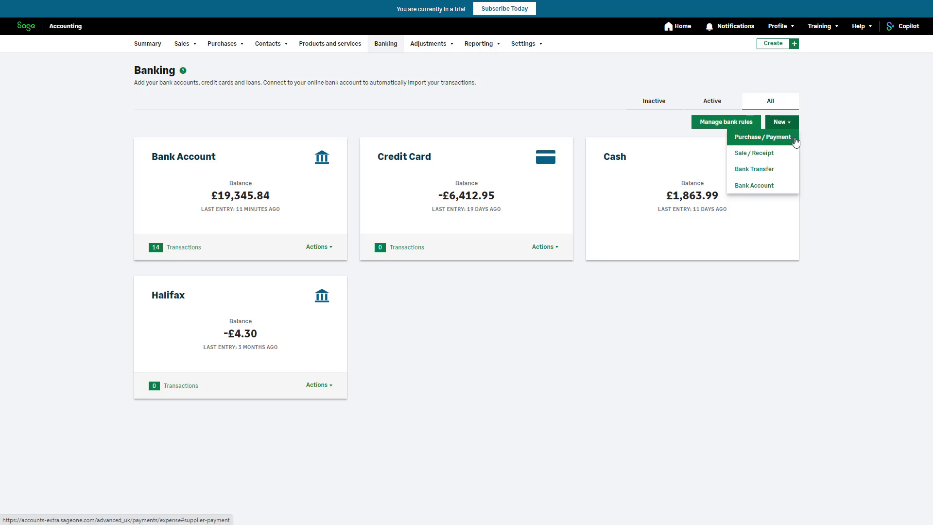
click(796, 141)
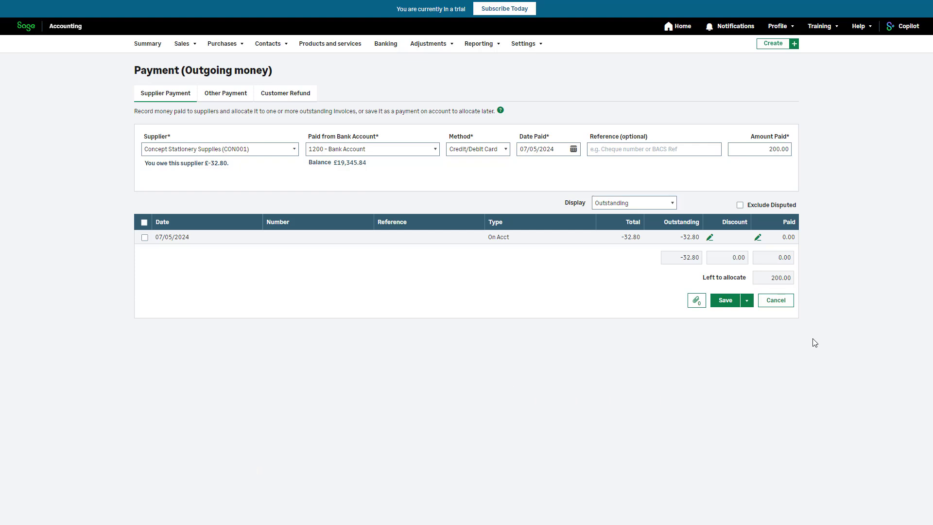
click(724, 301)
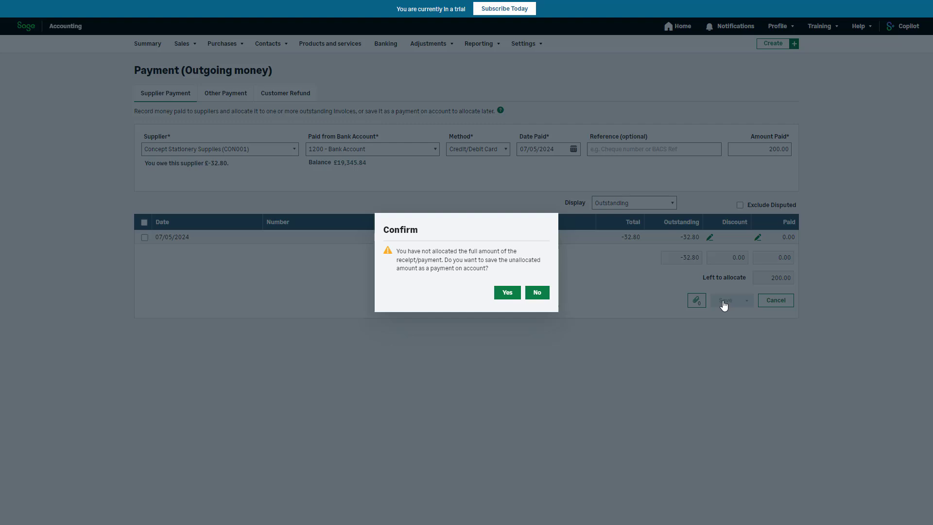
click(506, 293)
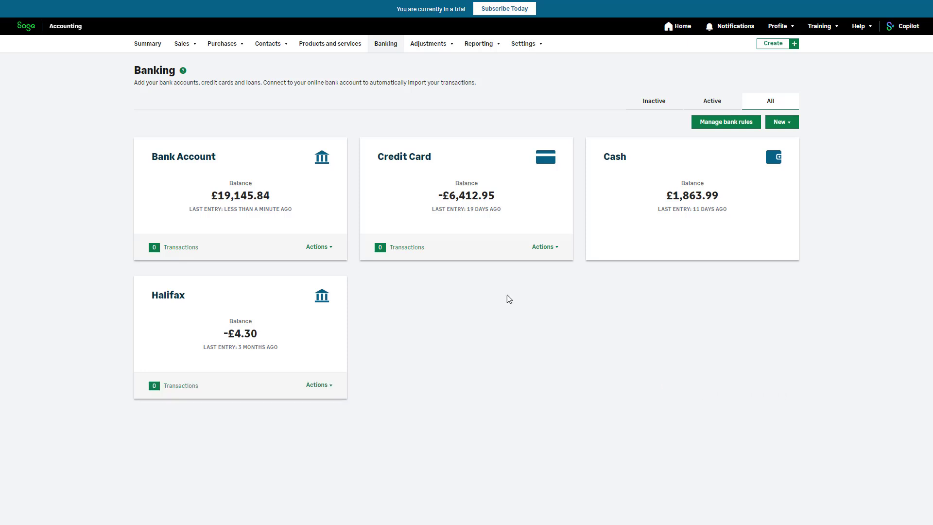
- Start a new Other Payment of 100.00 from 1200 - Bank Account by Credit/Debit Card, dated 07/05/2024, leaving the supplier blank
click(790, 122)
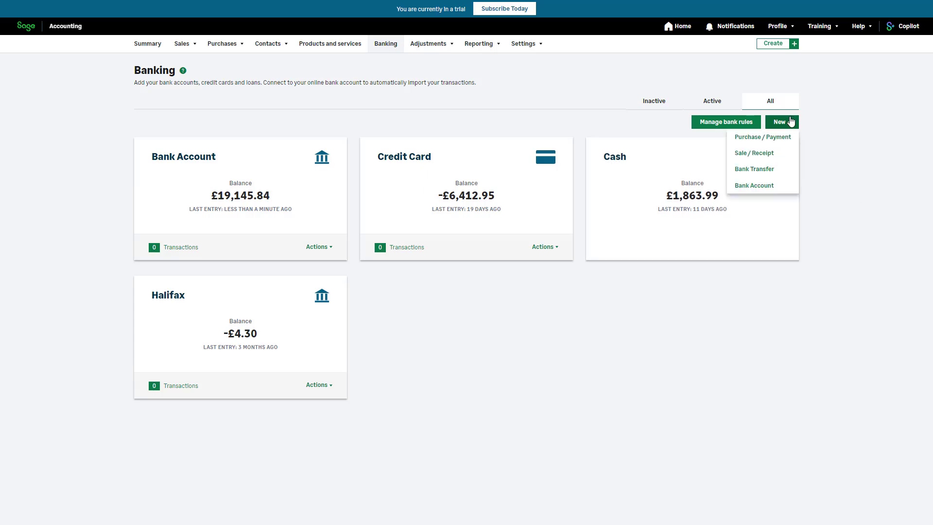
click(791, 137)
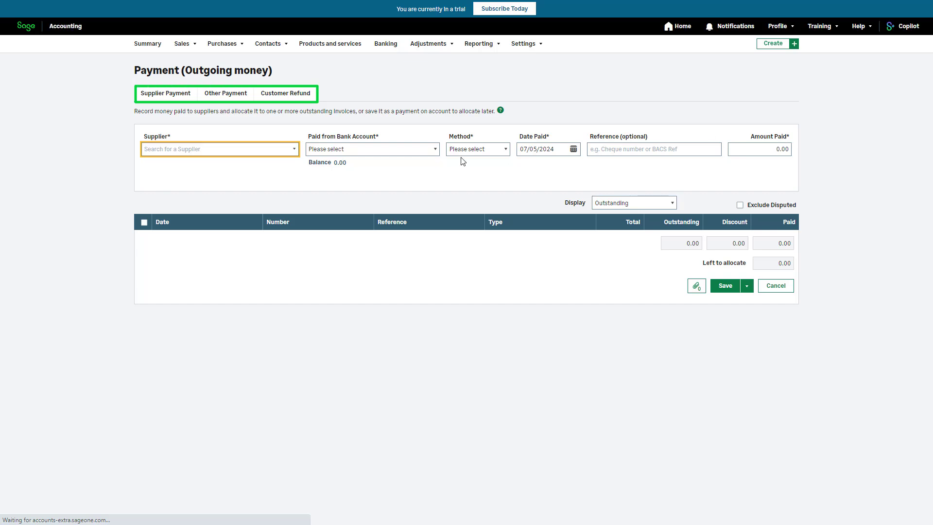
click(246, 101)
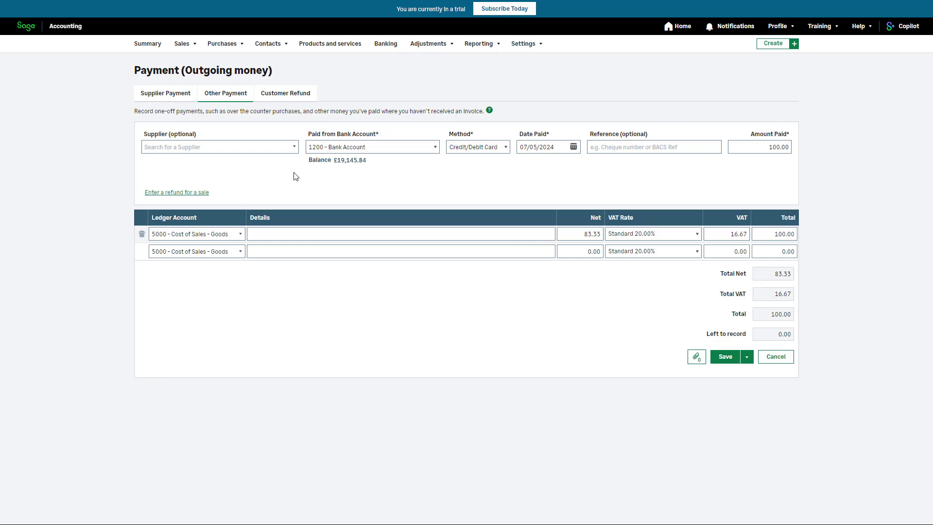
click(294, 148)
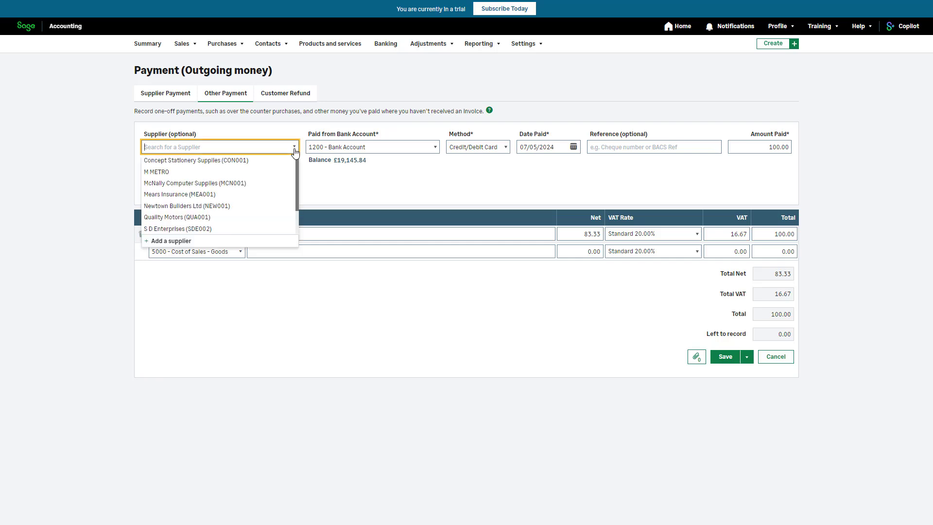
click(324, 189)
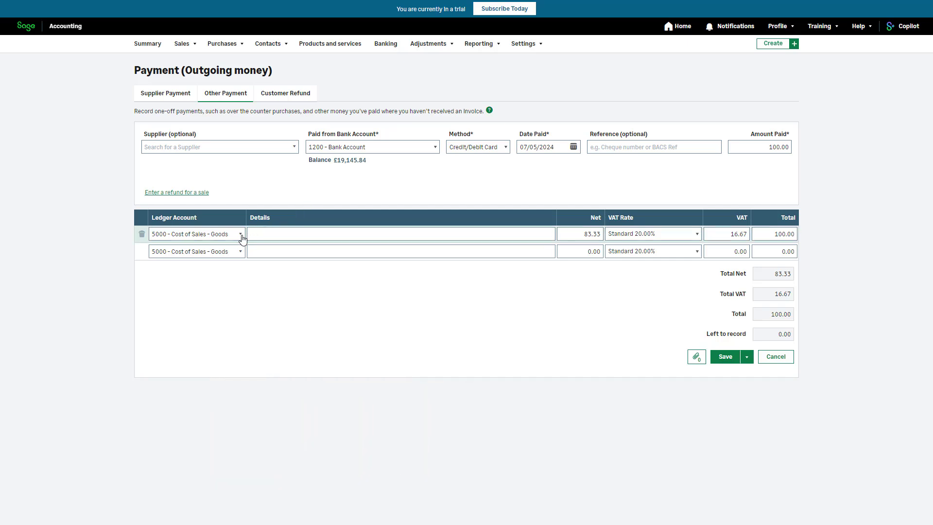
- Enter "online purchase" as details for the 5000 - Cost of Sales - Goods line and add a 20.00 Zero Rated line for ledger account 5001
click(240, 234)
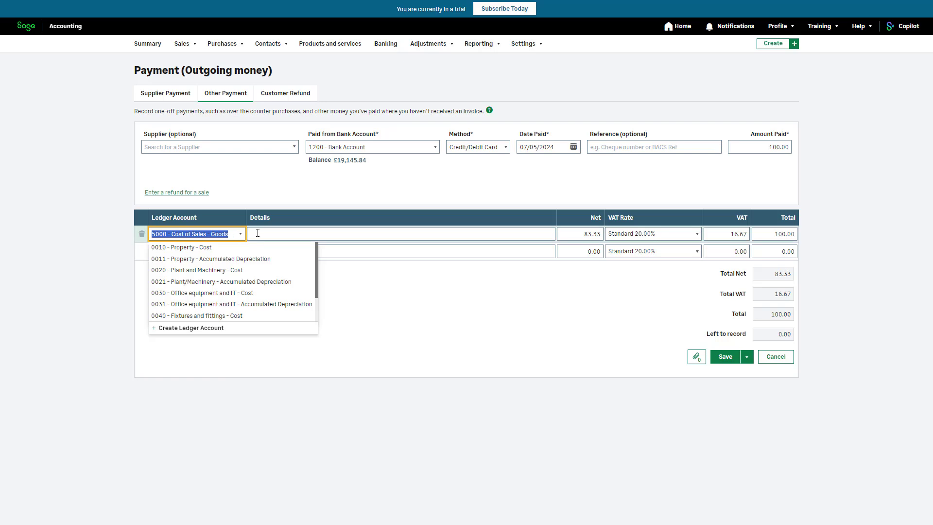
click(258, 234)
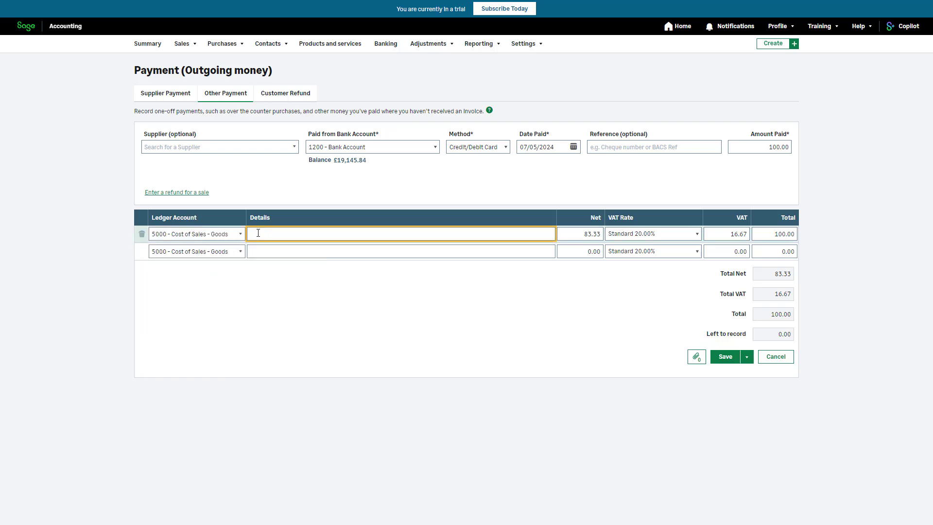
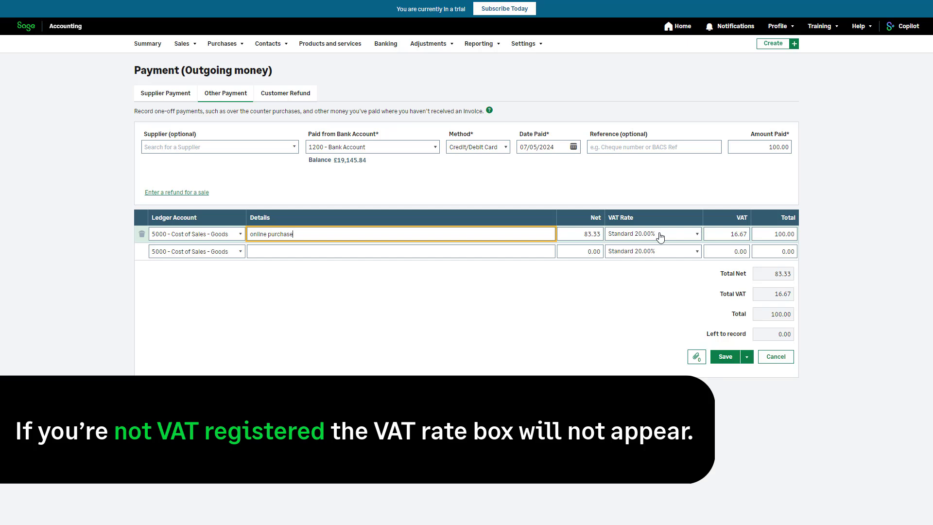
click(677, 278)
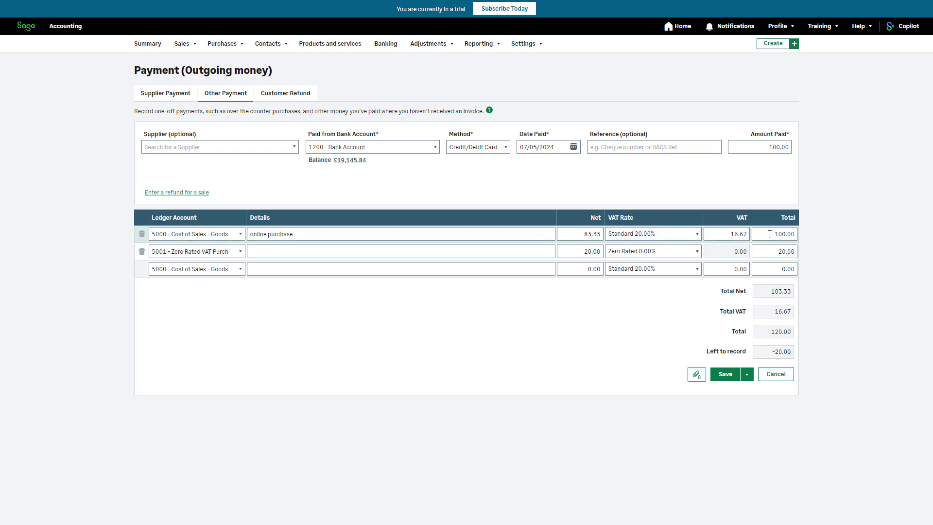
- Set the total of the online purchase line to 80.00 and open the additional save options for the payment
drag(774, 234, 805, 236)
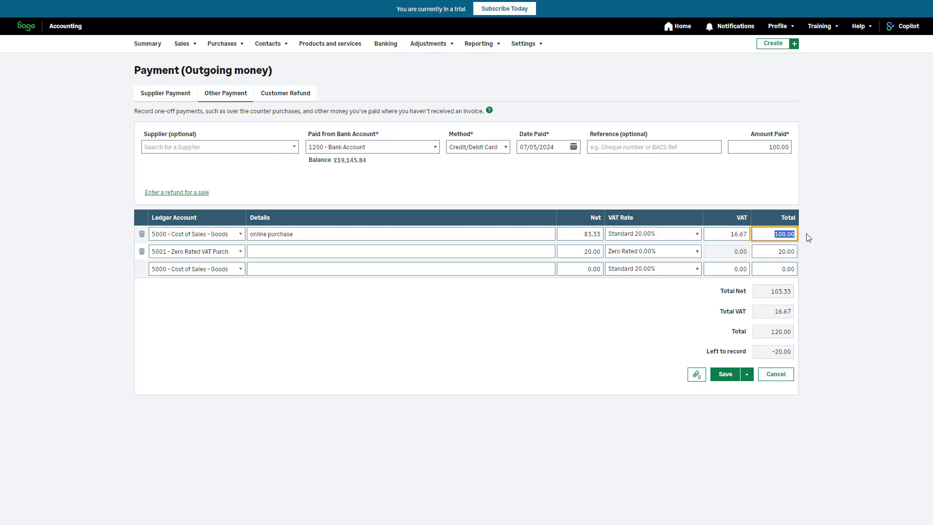
text(80)
click(808, 237)
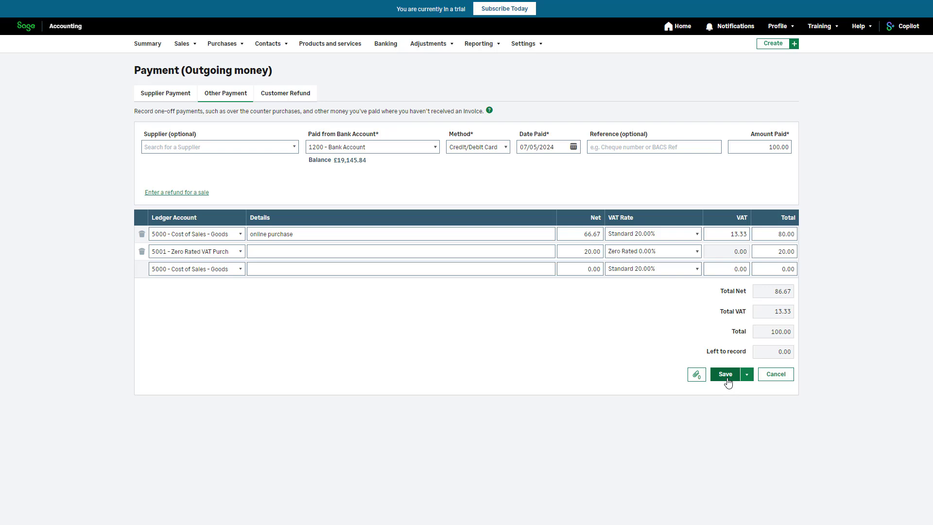
click(748, 380)
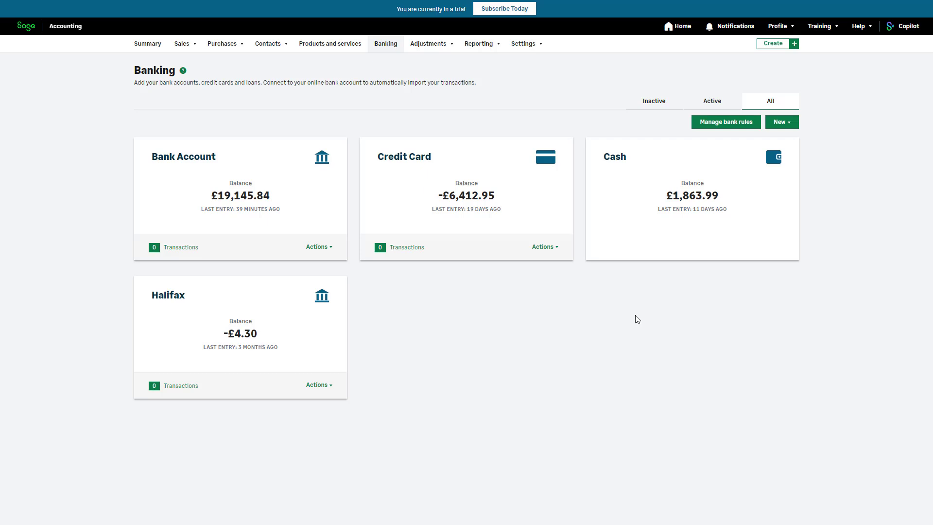
- Start a new Customer Refund from Banking and select John Smith Studios as the customer
click(791, 125)
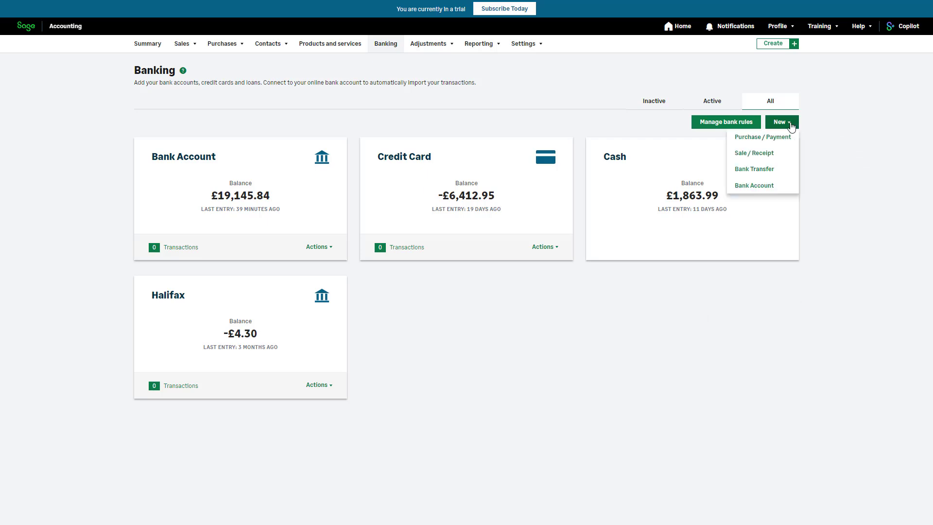
click(790, 139)
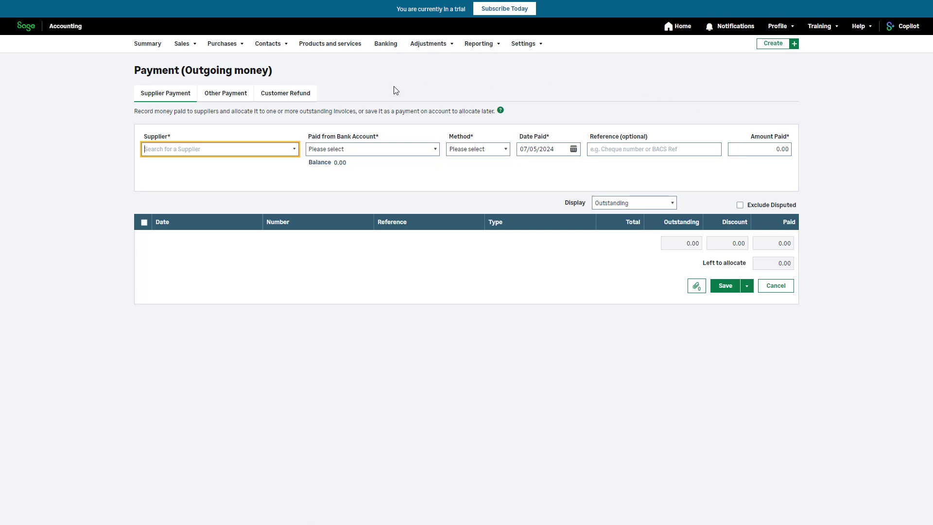
click(310, 96)
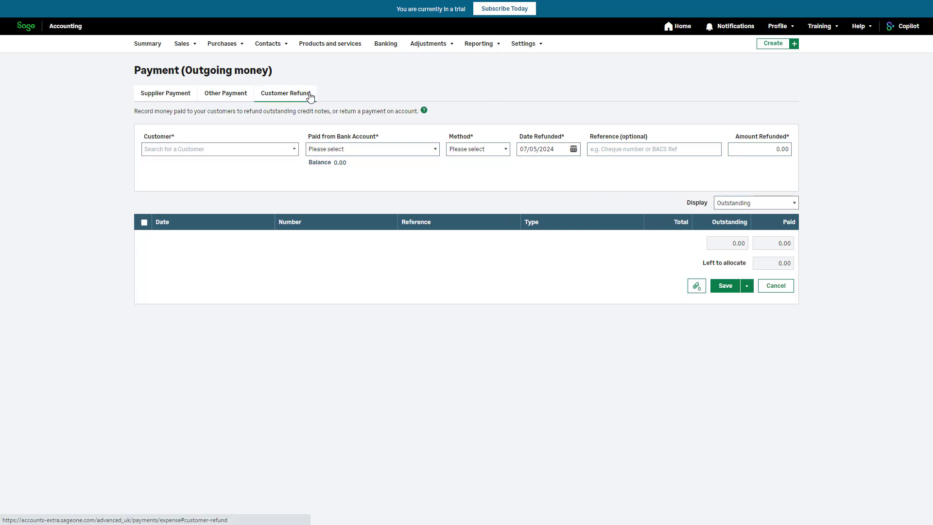
click(295, 150)
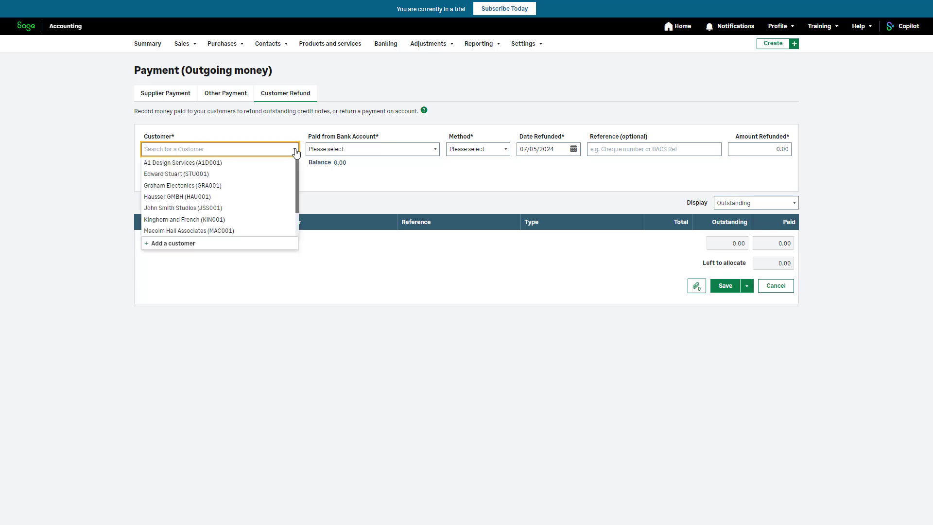
click(282, 209)
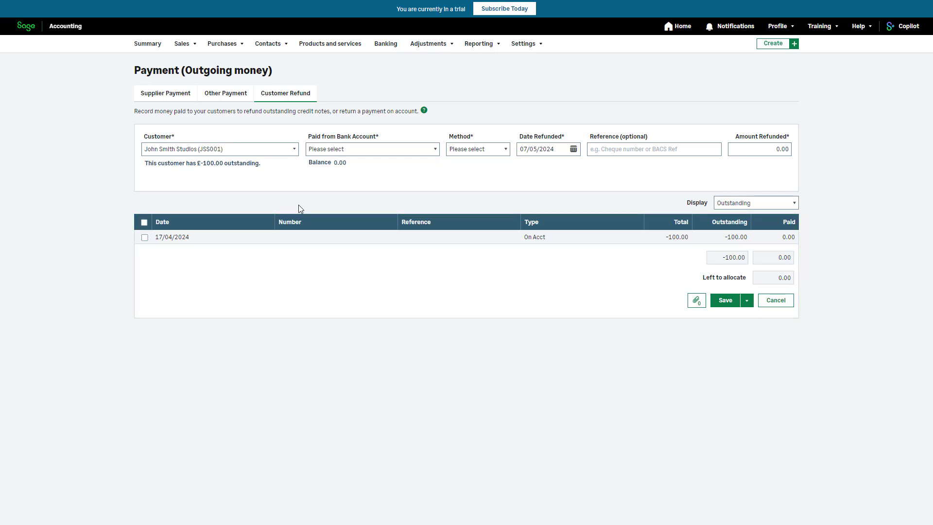
- Set the refund to be paid from 1200 - Bank Account by Credit/Debit Card, dated 07/05/2024
click(435, 154)
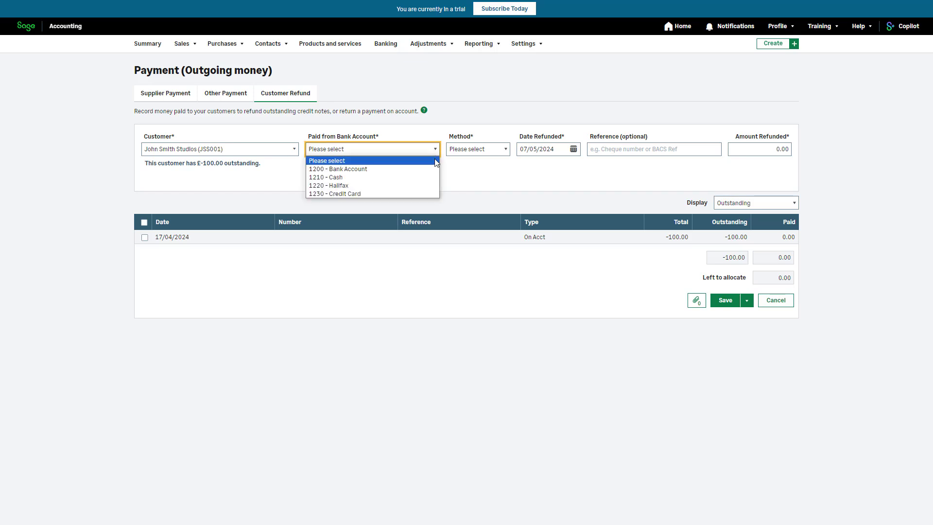
click(435, 169)
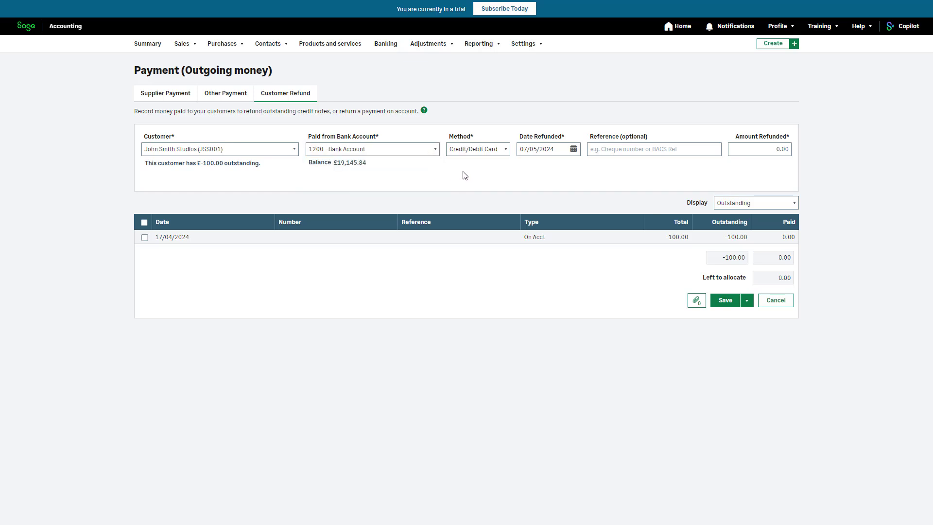
click(506, 154)
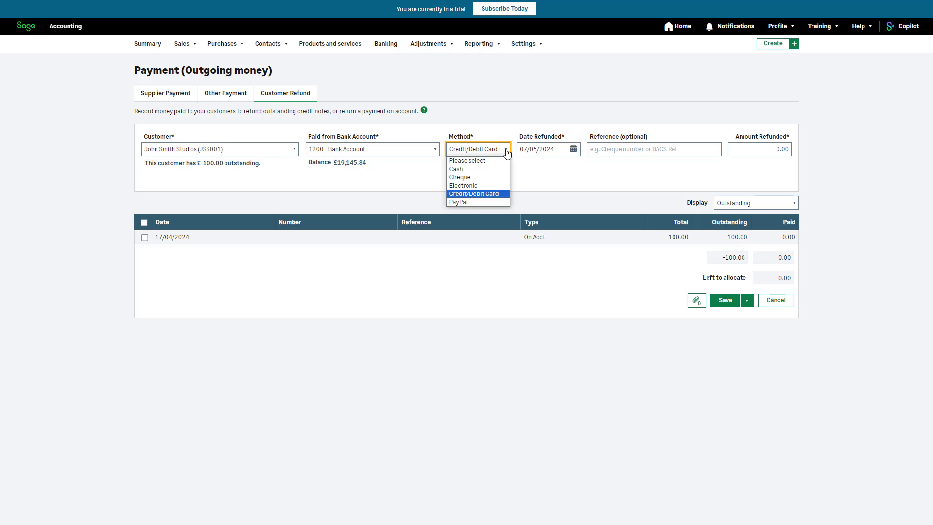
click(506, 153)
click(574, 150)
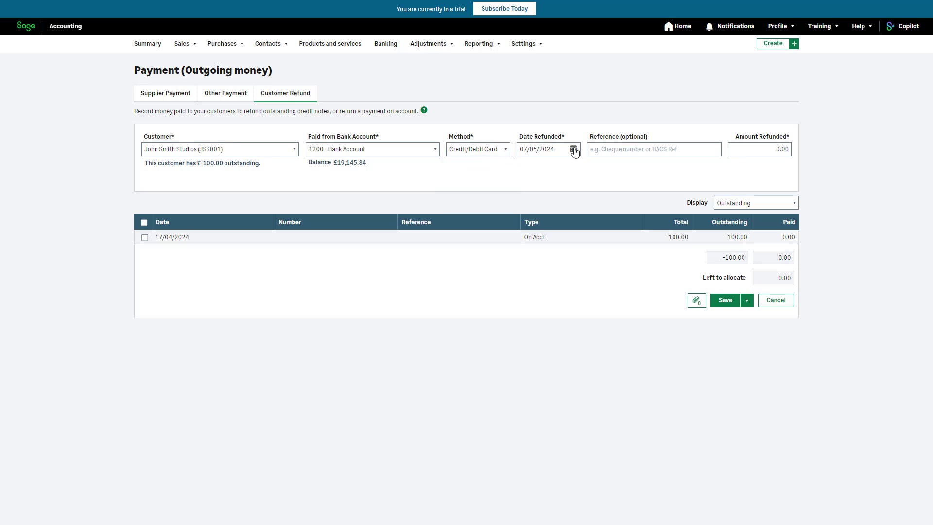
click(574, 150)
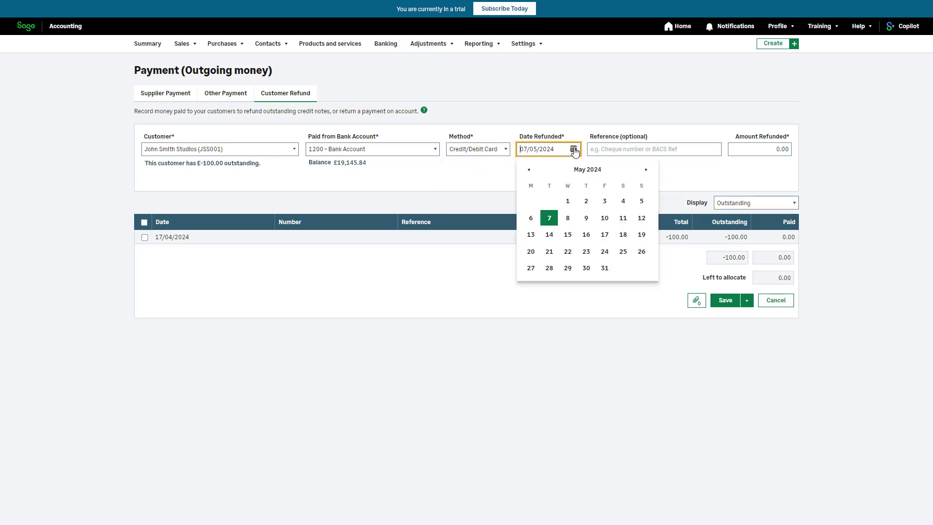
click(550, 222)
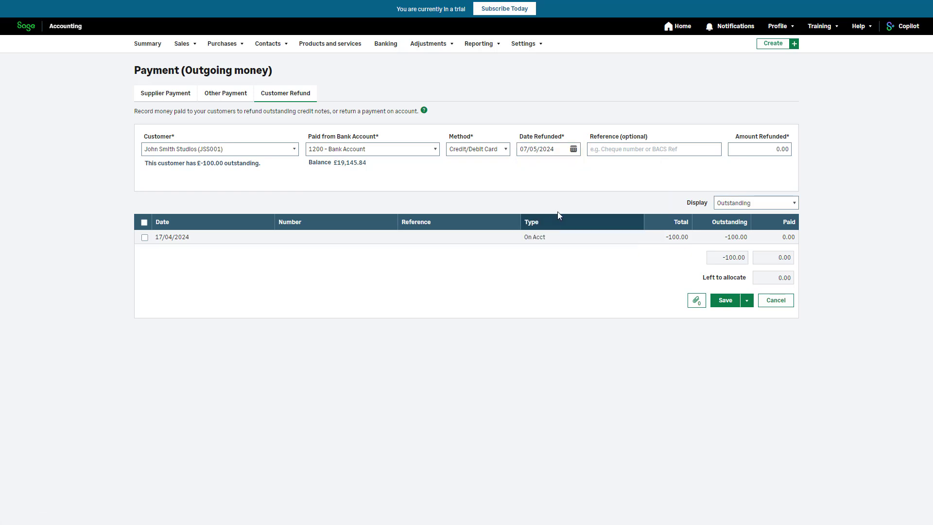
- Enter 100.00 as the amount refunded, leave the reference blank, and allocate the refund to the 17/04/2024 on-account entry
click(613, 150)
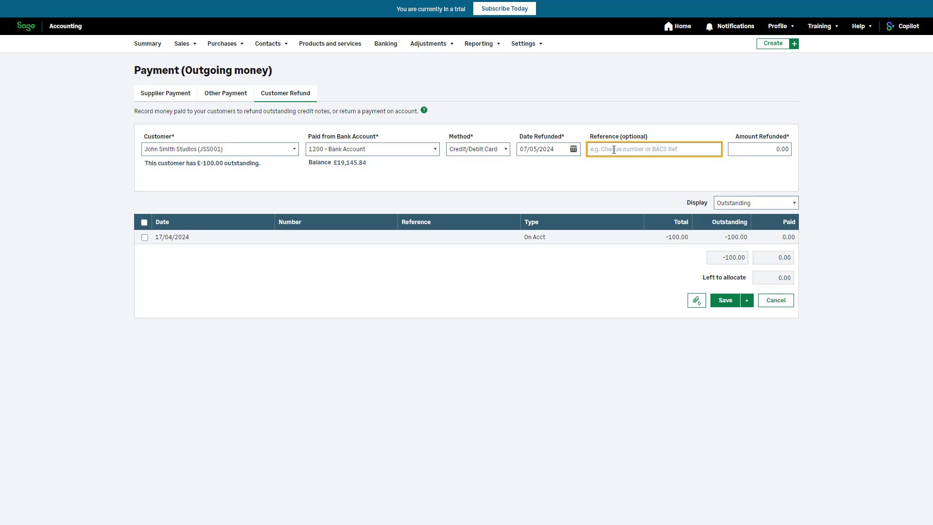
click(750, 150)
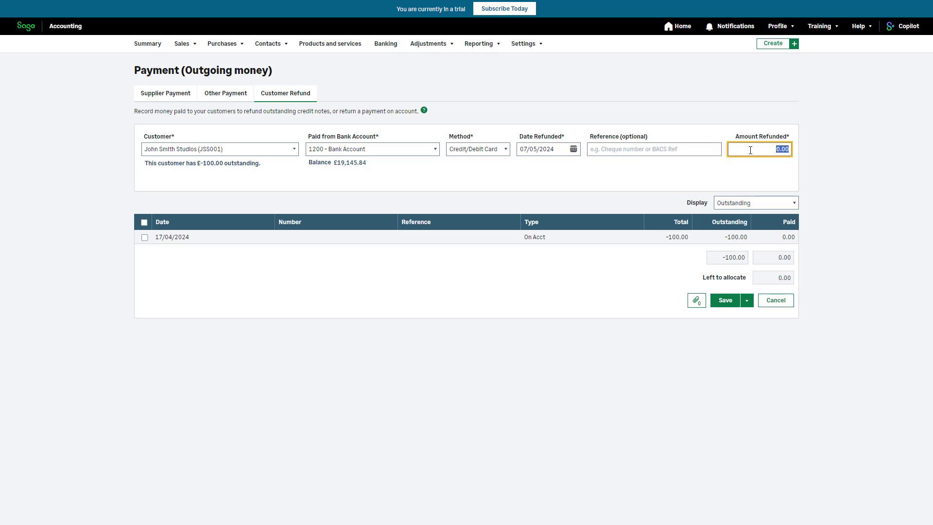
text(100)
click(145, 237)
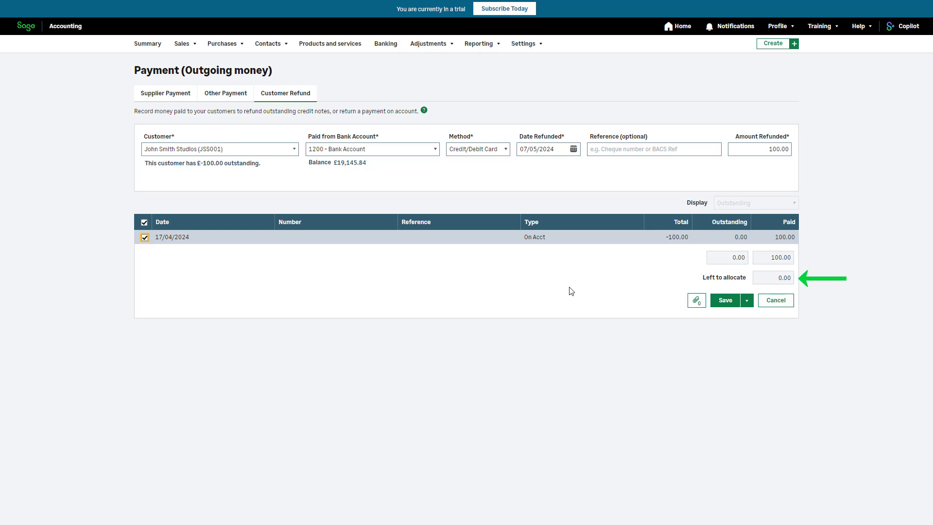
- Attach the Refund Word document from the Sage Accounting - bank transfers V2 folder to the customer refund
click(697, 304)
click(699, 263)
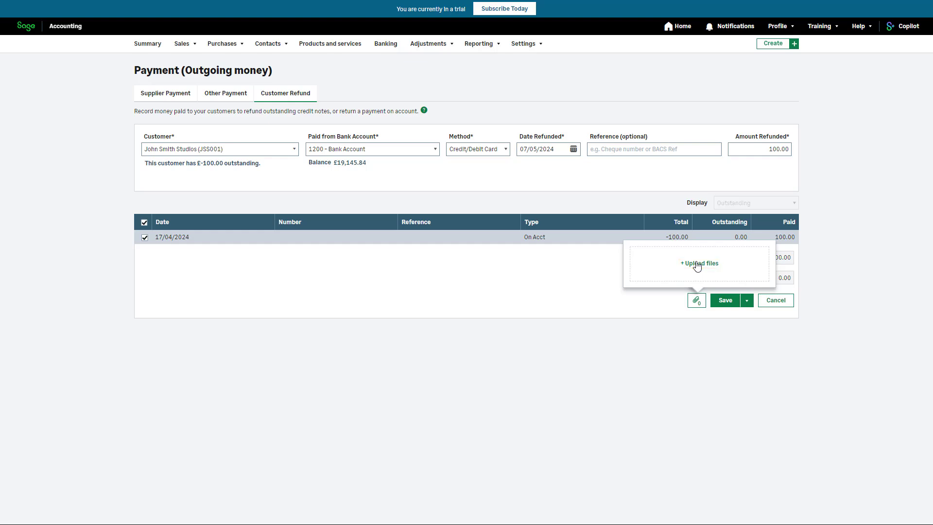
click(172, 68)
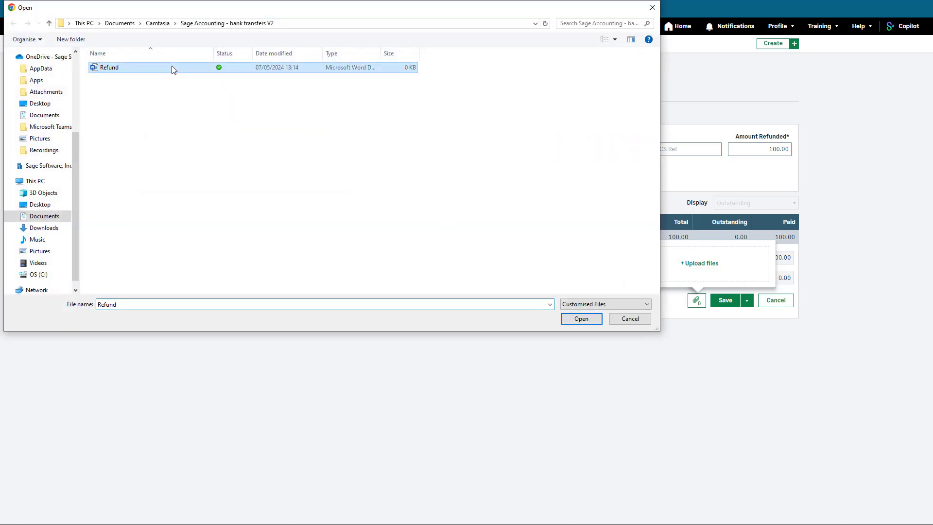
click(581, 318)
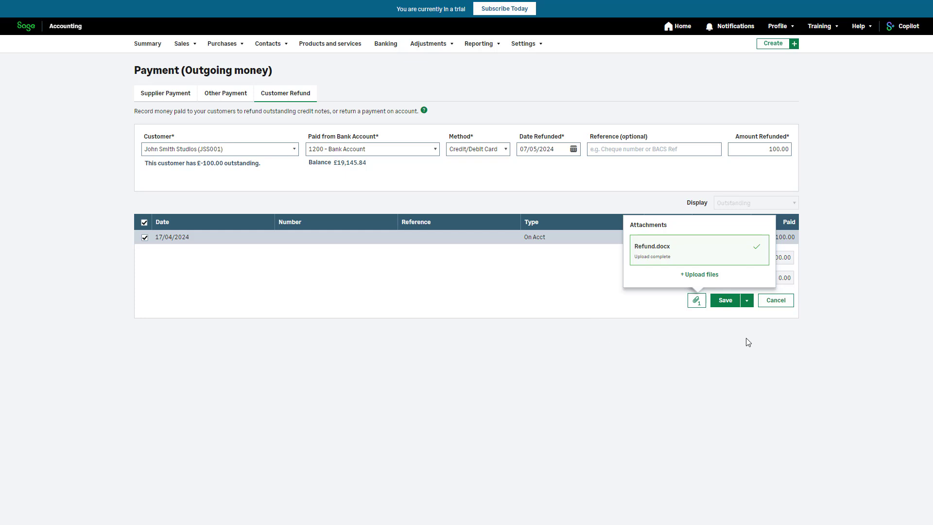
- Save the customer refund with its attachment and open the list of help resources
click(747, 302)
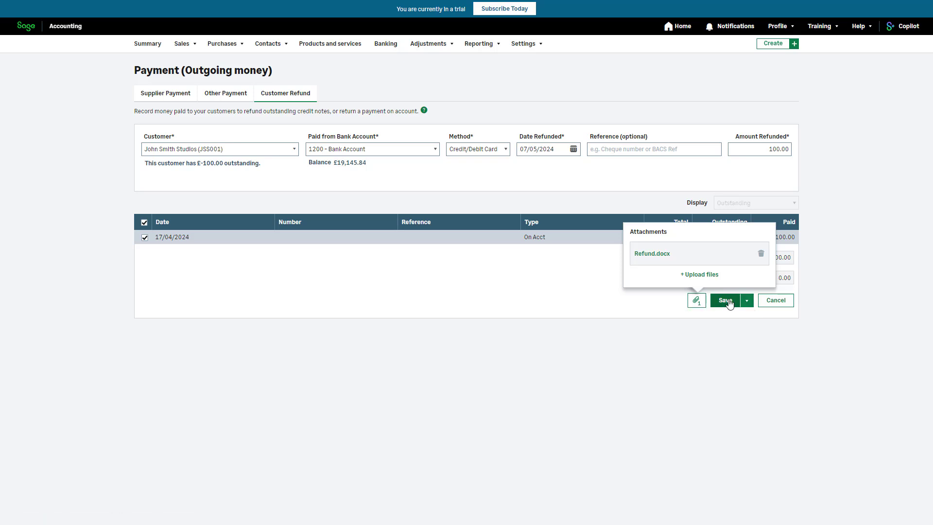
click(726, 300)
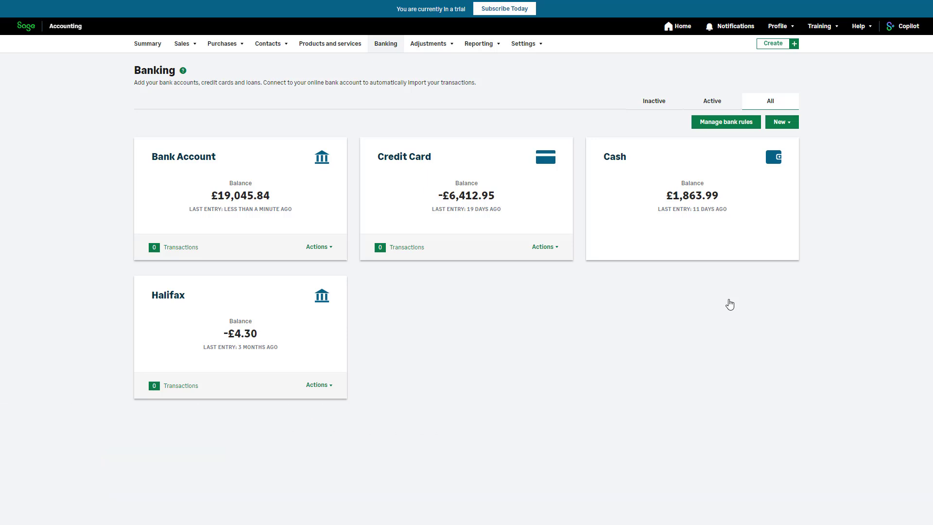
click(865, 27)
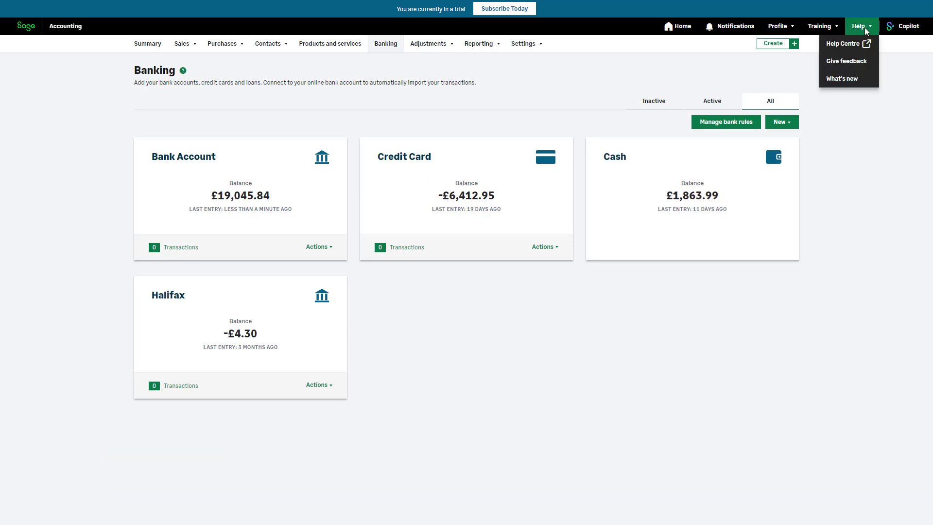